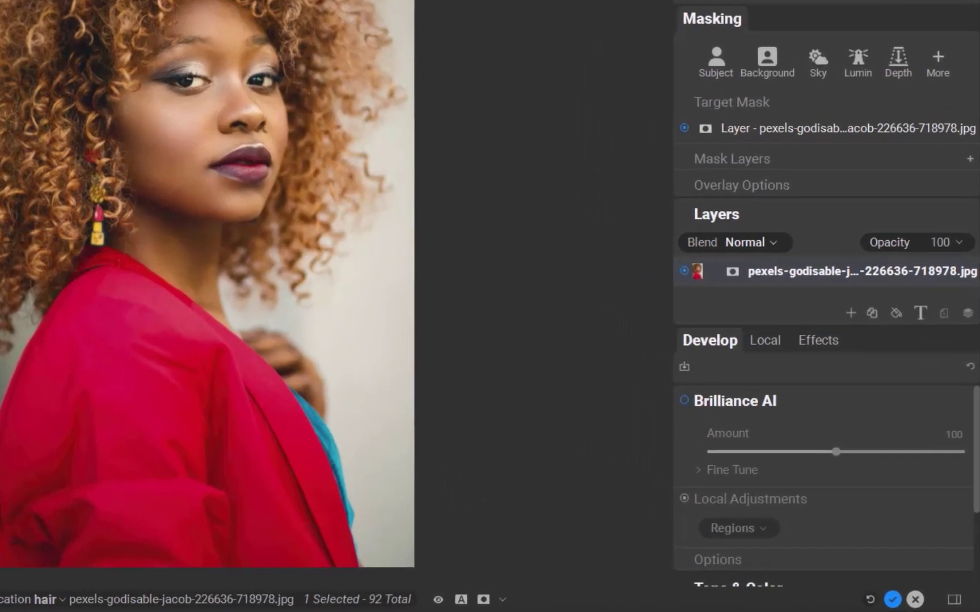
- Switch the portrait to the Local adjustments panel
left_click(759, 340)
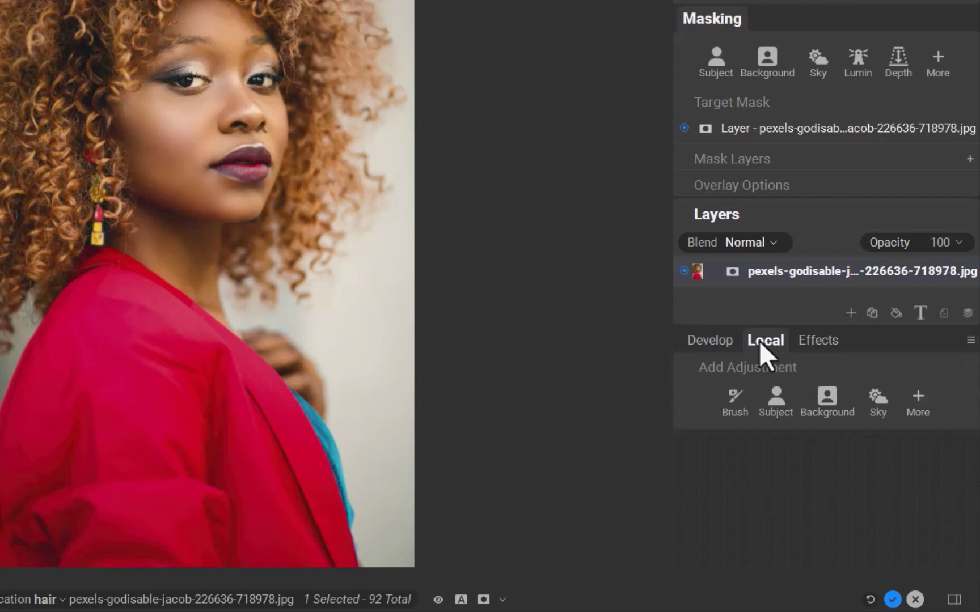
- Add an adjustment with a Subject mask isolating the woman and her curly hair
left_click(776, 405)
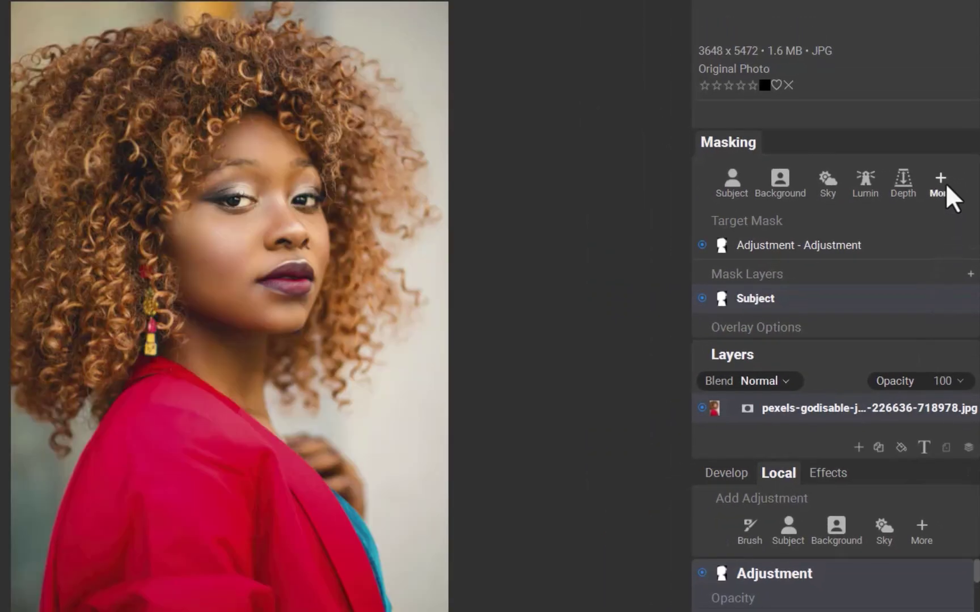
- Subtract the face and red garment from the subject mask with Quick Mask AI, previewed as a red overlay
left_click(944, 178)
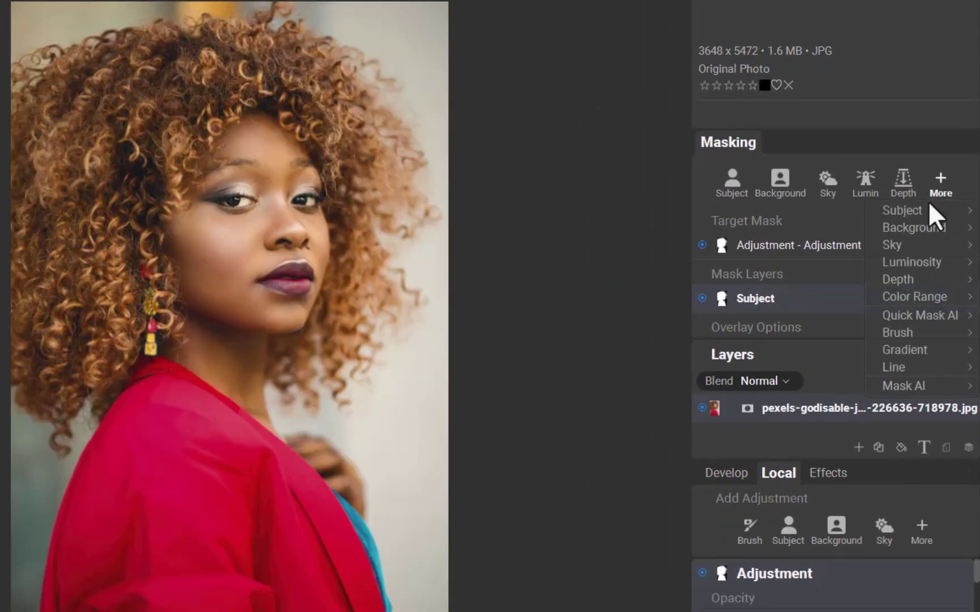
mouse_move(920, 315)
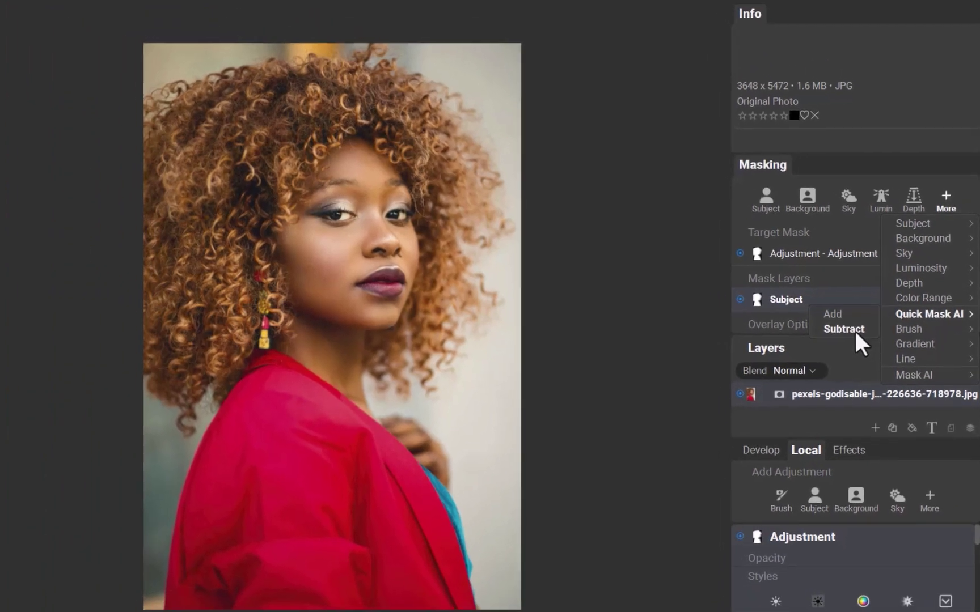
left_click(833, 334)
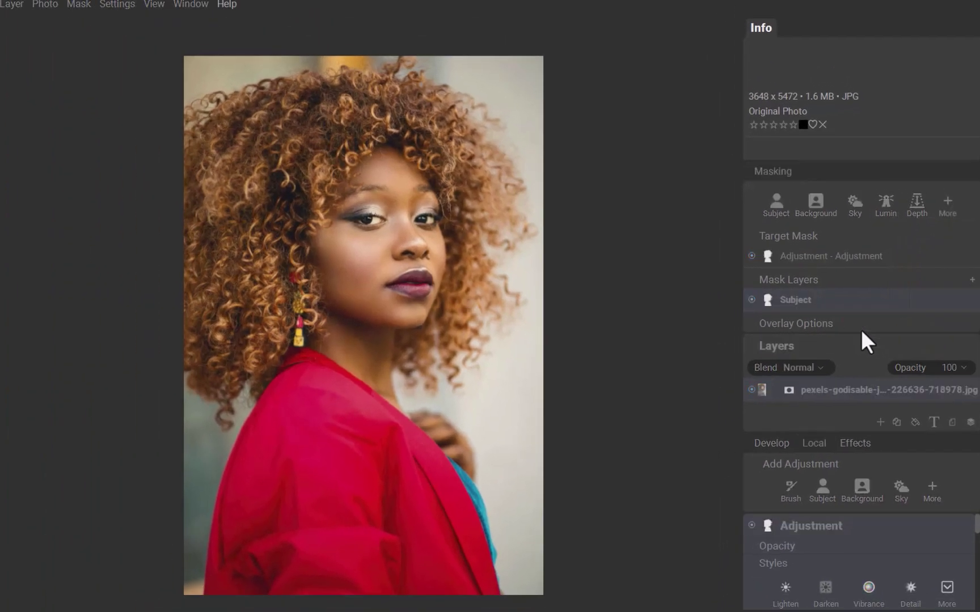
left_click(613, 609)
left_click(582, 578)
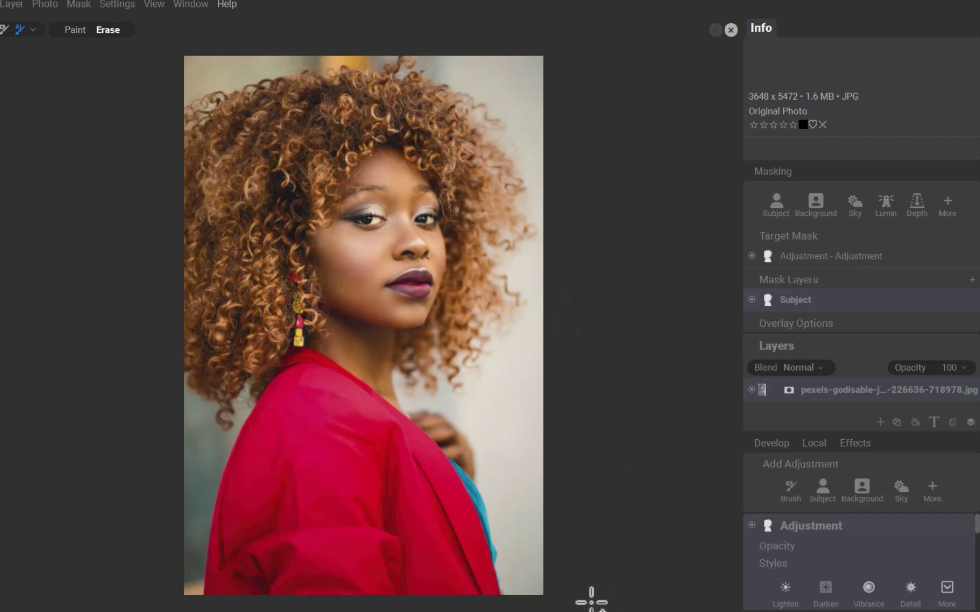
left_click(376, 218)
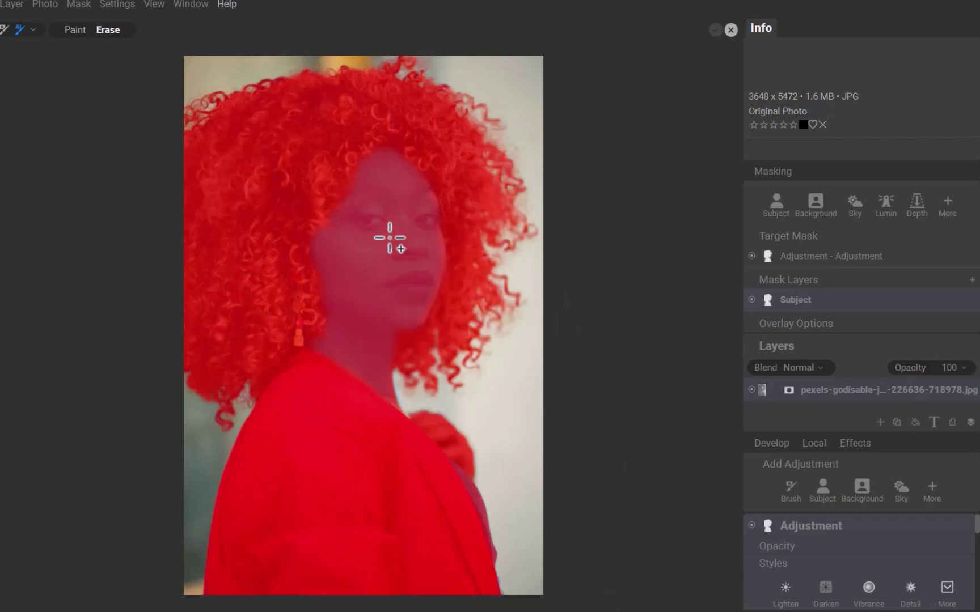
left_click(361, 378)
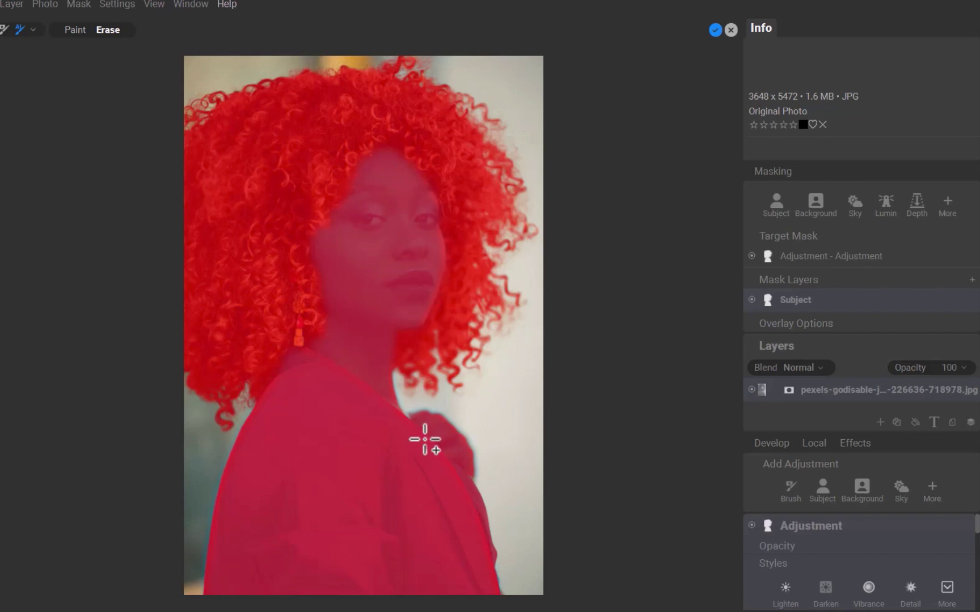
left_click(715, 27)
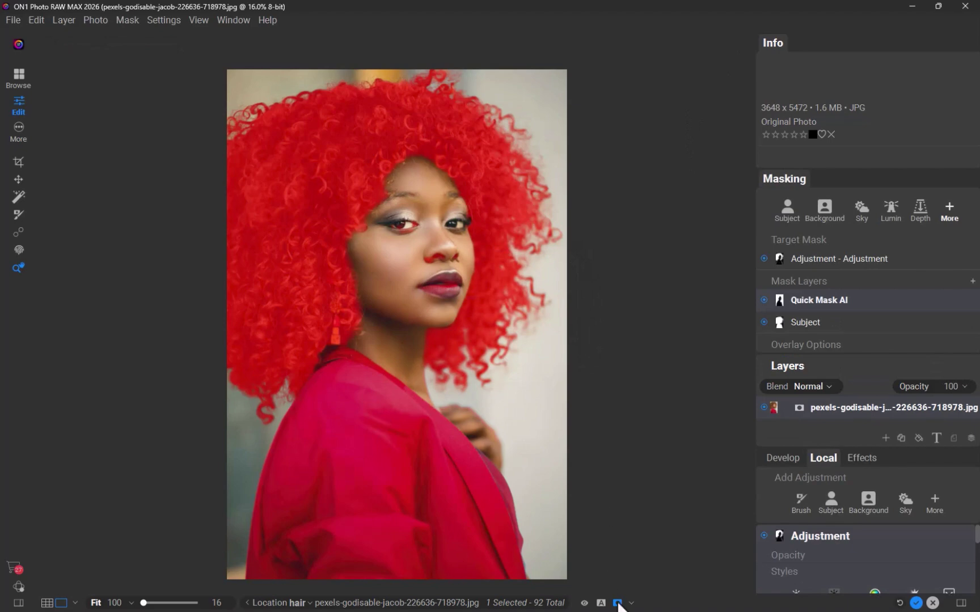
- Brush-subtract the shoulder, lips, nose and eyes from the hair mask at size 250, then set Exposure to 0.85
left_click(616, 601)
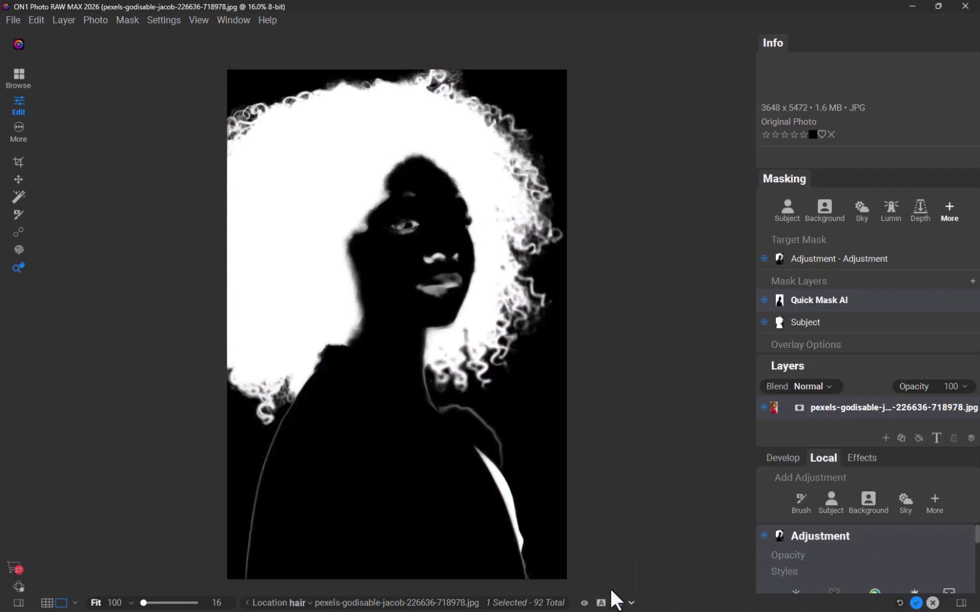
left_click(946, 208)
mouse_move(930, 327)
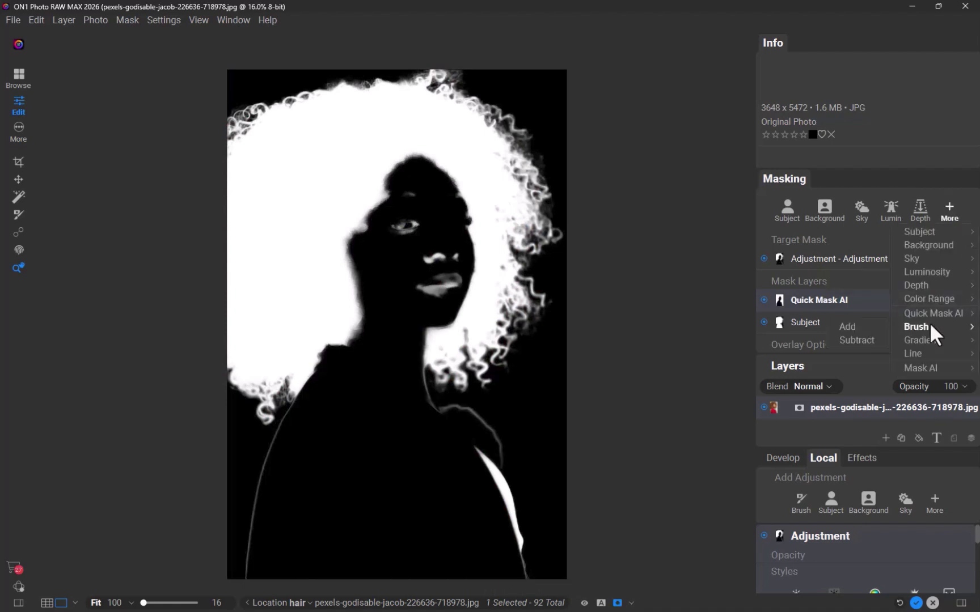
left_click(873, 339)
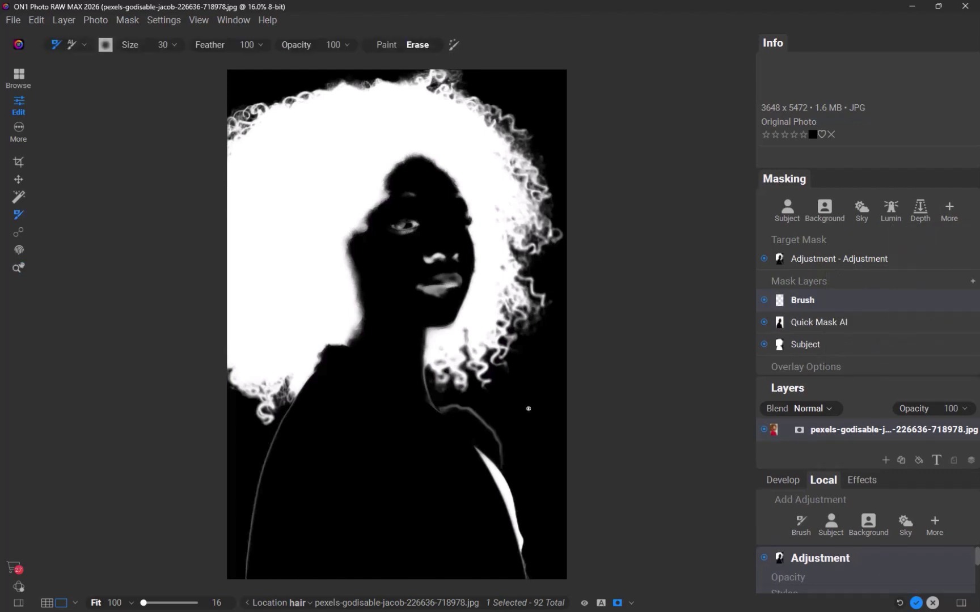
key("bracketright")
key("bracketright")
key("bracketright")
key("bracketright")
key("bracketright")
mouse_move(415, 437)
left_mouse_down()
mouse_move(485, 449)
mouse_move(508, 544)
left_mouse_up()
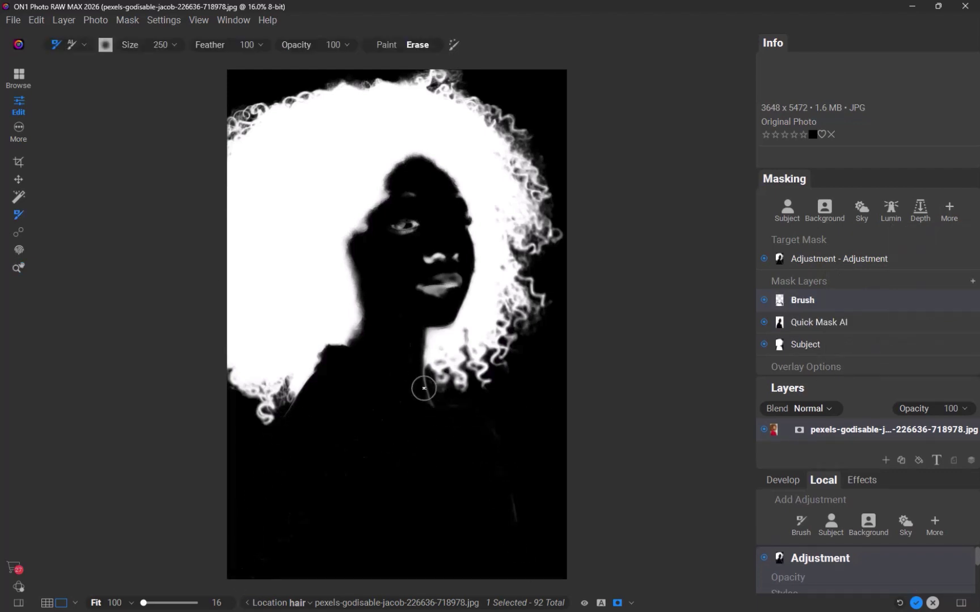
mouse_move(424, 389)
left_mouse_down()
mouse_move(433, 197)
mouse_move(428, 277)
left_mouse_up()
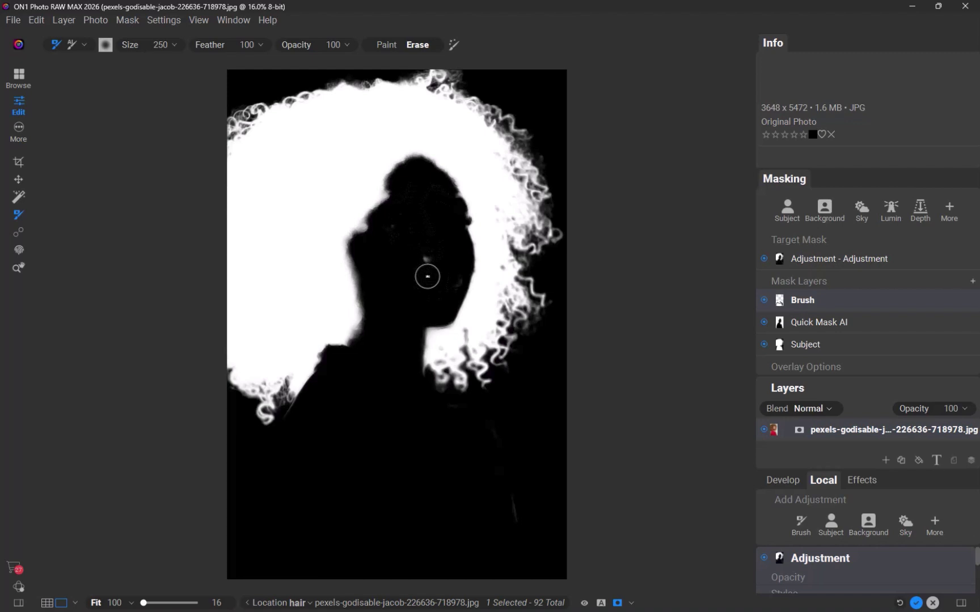
mouse_move(428, 276)
left_mouse_down()
mouse_move(426, 232)
mouse_move(391, 286)
mouse_move(380, 354)
left_mouse_up()
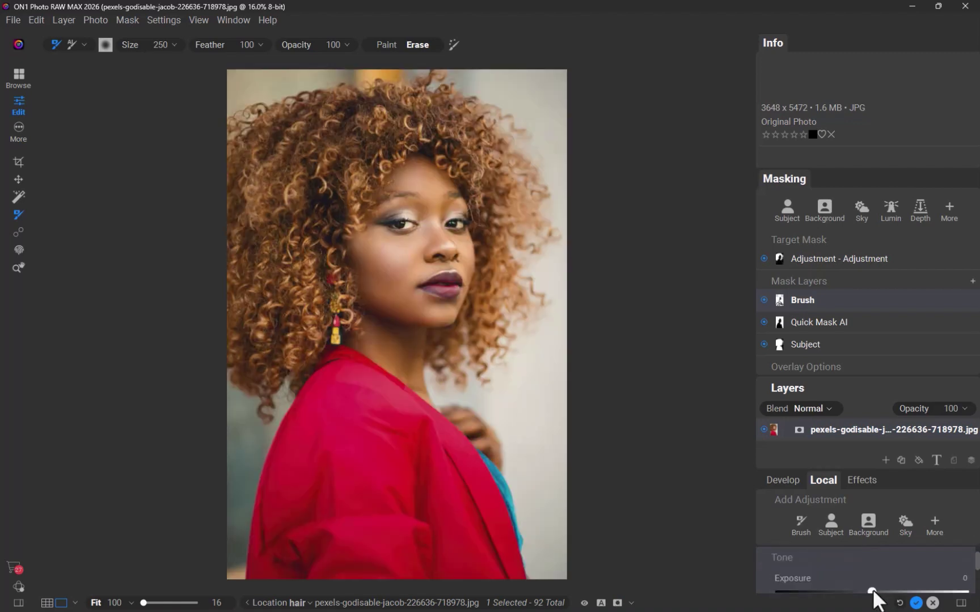
left_click_drag(874, 592, 888, 592)
- Raise the hair adjustment's Structure to 100 to crisp the curls
scroll(838, 572, "down", 5)
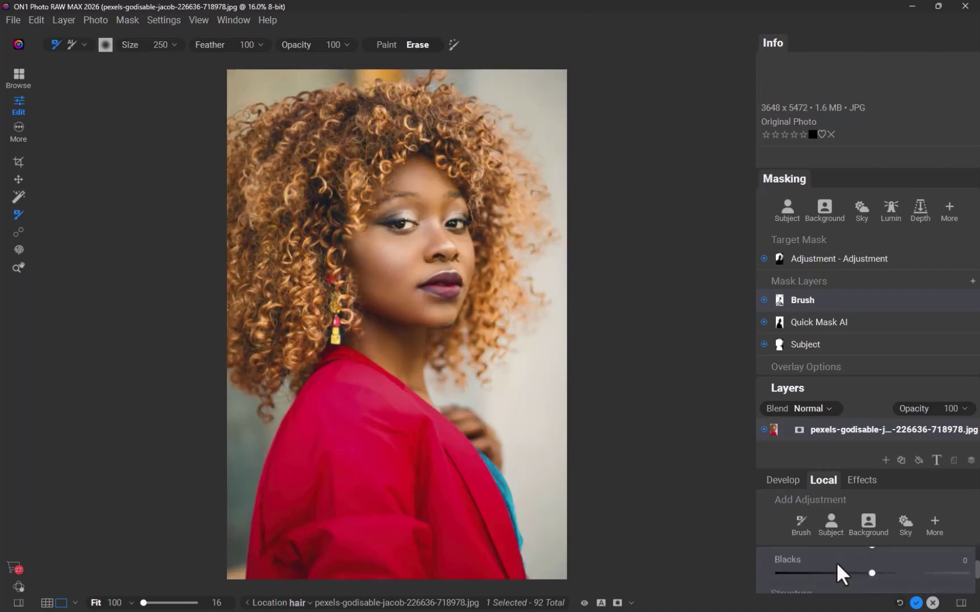
left_click_drag(870, 581, 968, 567)
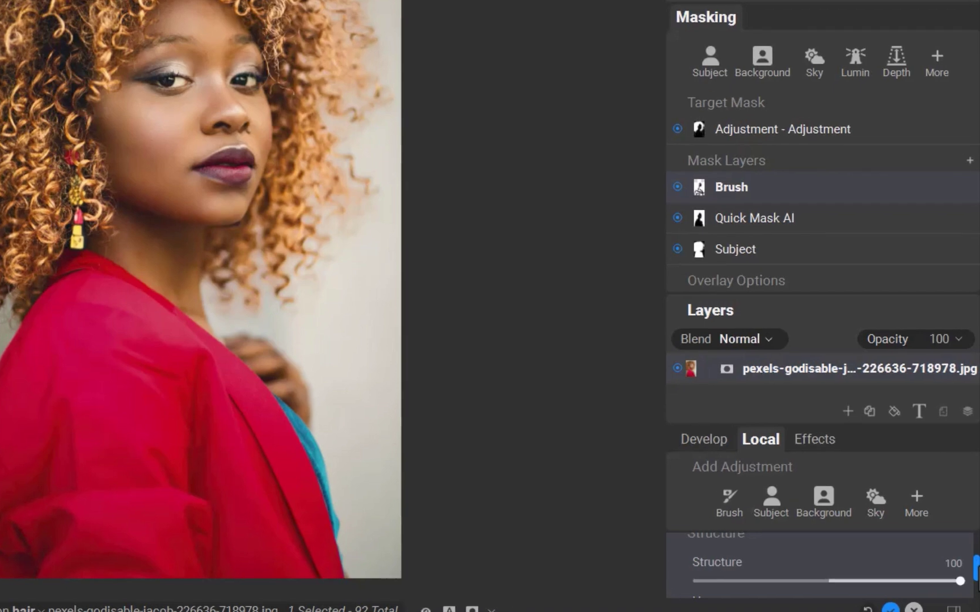
scroll(691, 559, "up", 10)
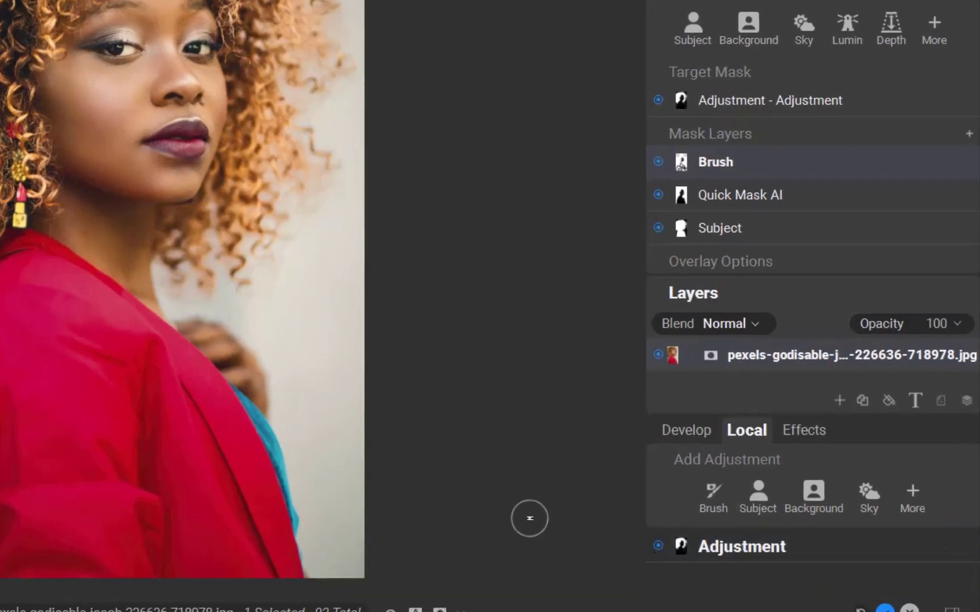
- Create a new adjustment whose Quick Mask AI mask is painted over the woman's face and skin
left_click(914, 498)
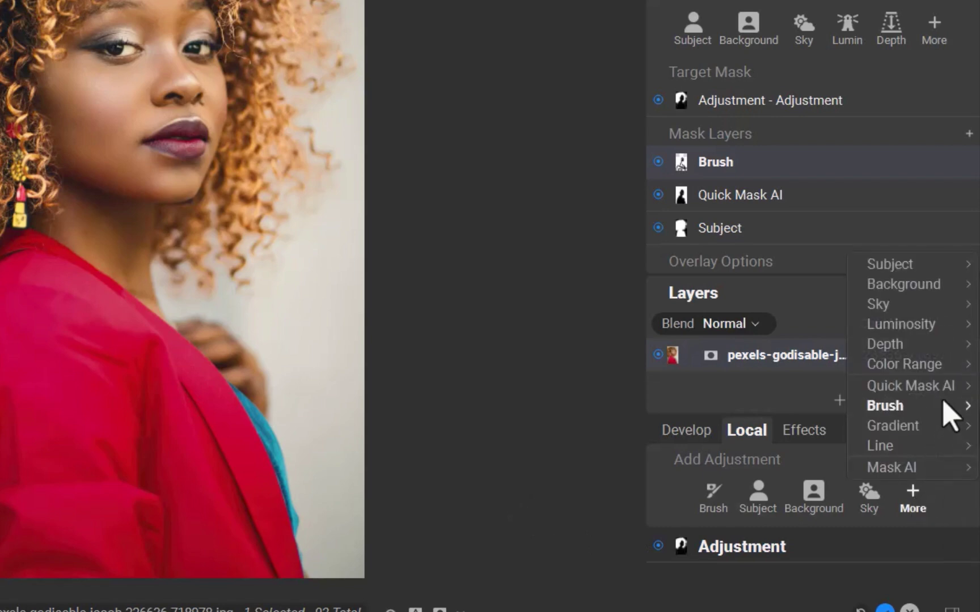
mouse_move(946, 387)
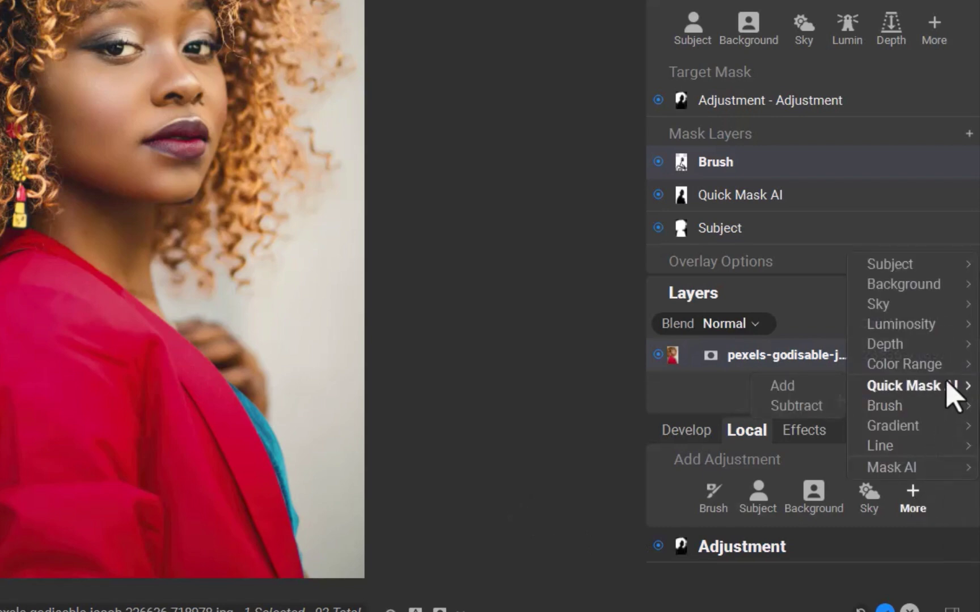
left_click(792, 389)
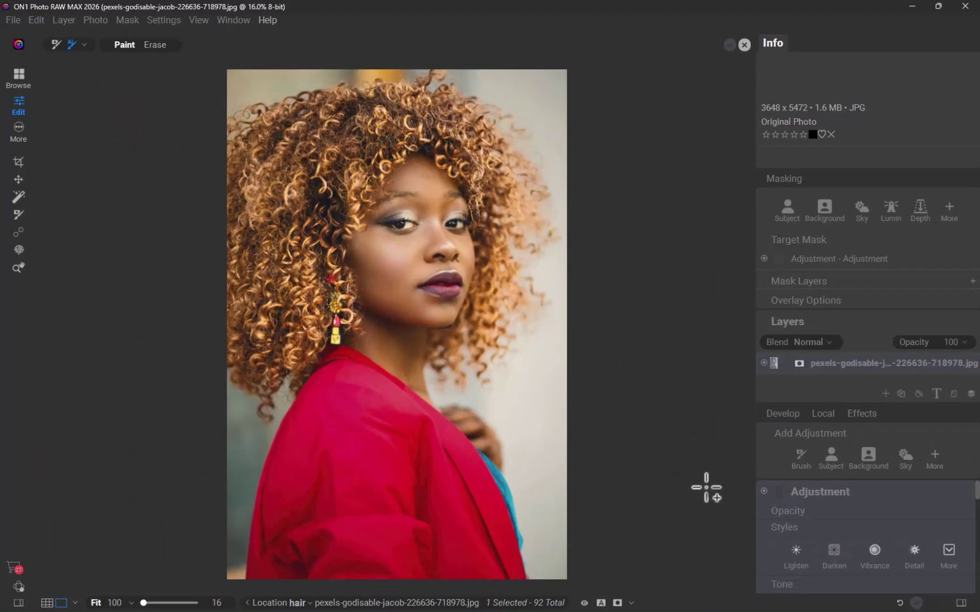
left_click(19, 197)
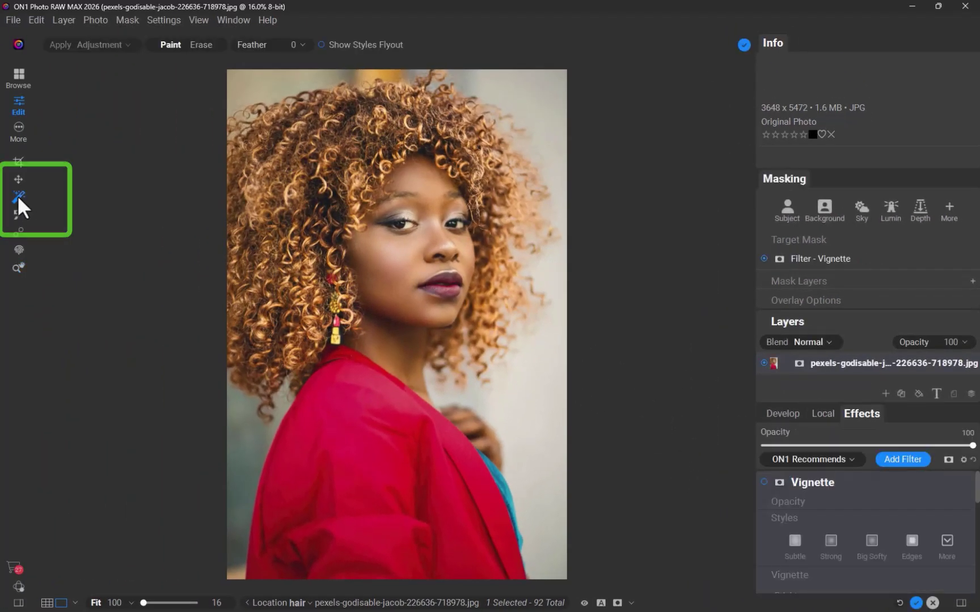
left_click_drag(394, 256, 410, 255)
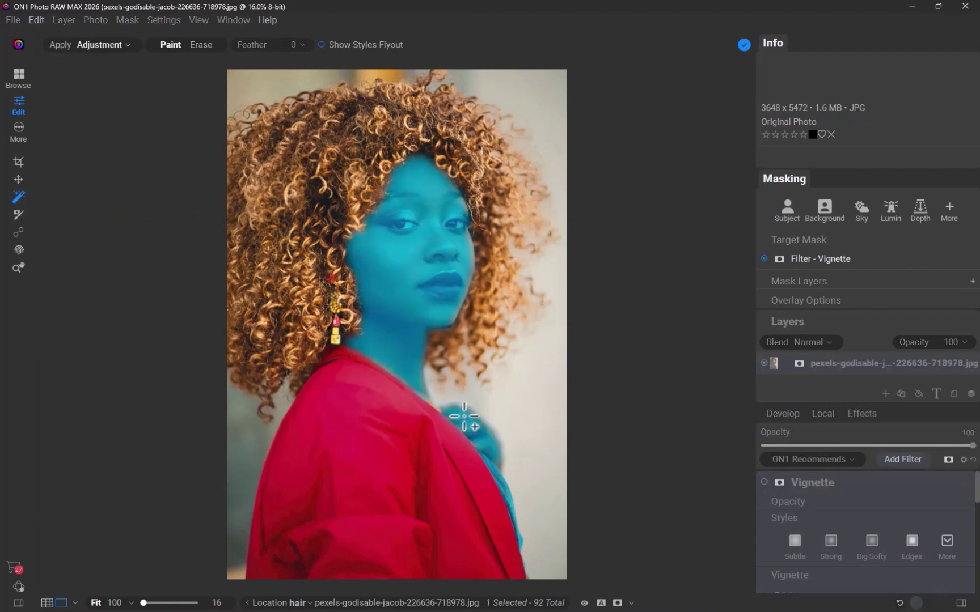
right_click(416, 260)
left_click(477, 8)
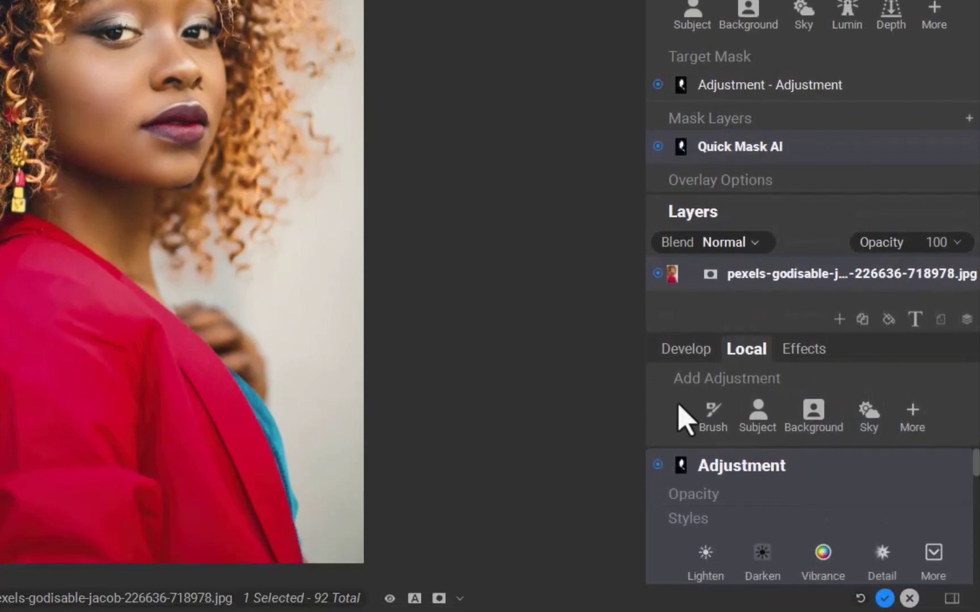
- Rename the two adjustments to 'skin' and 'hair'
left_click(741, 466)
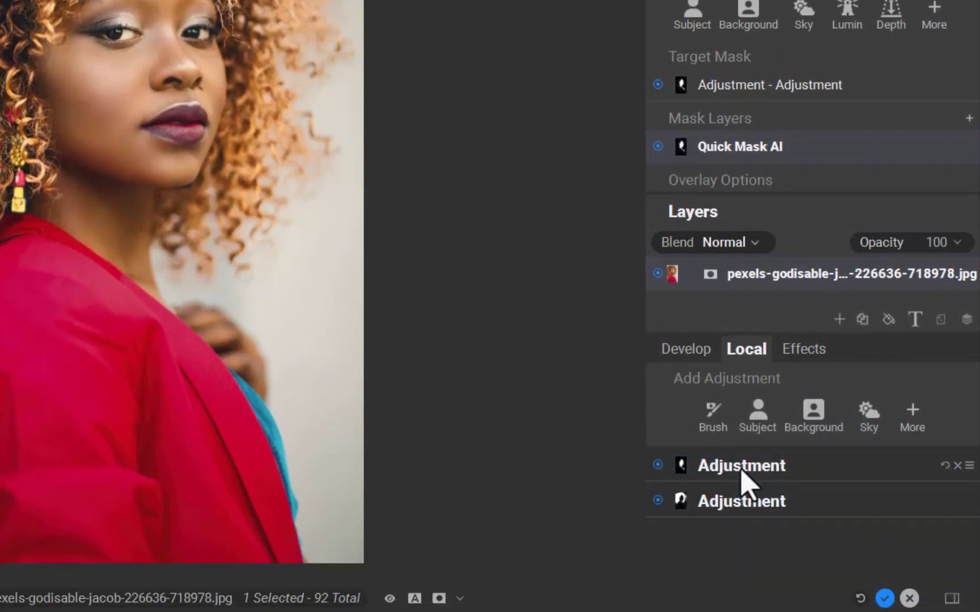
double_click(742, 465)
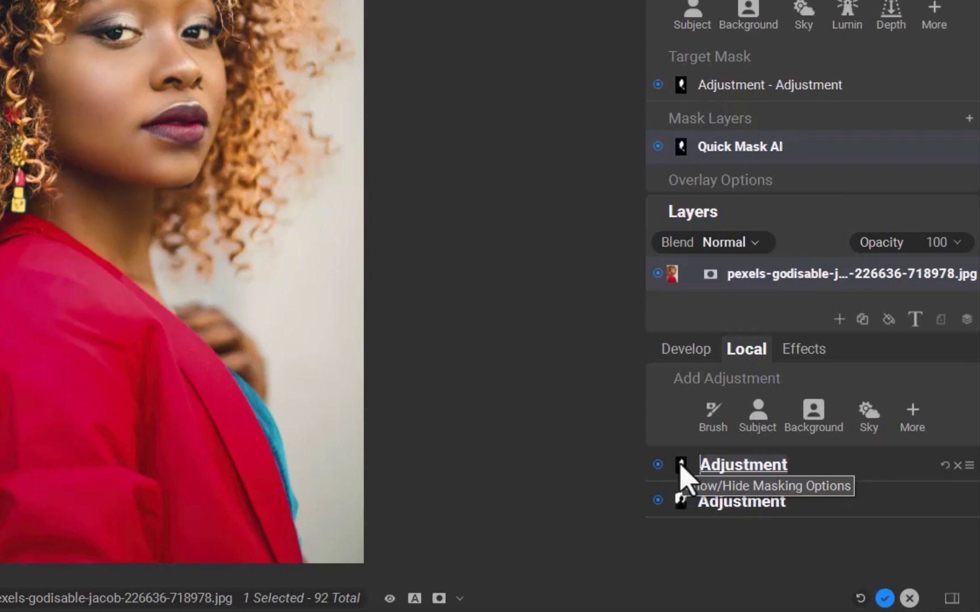
type("skin")
key("Return")
double_click(735, 568)
type("hair")
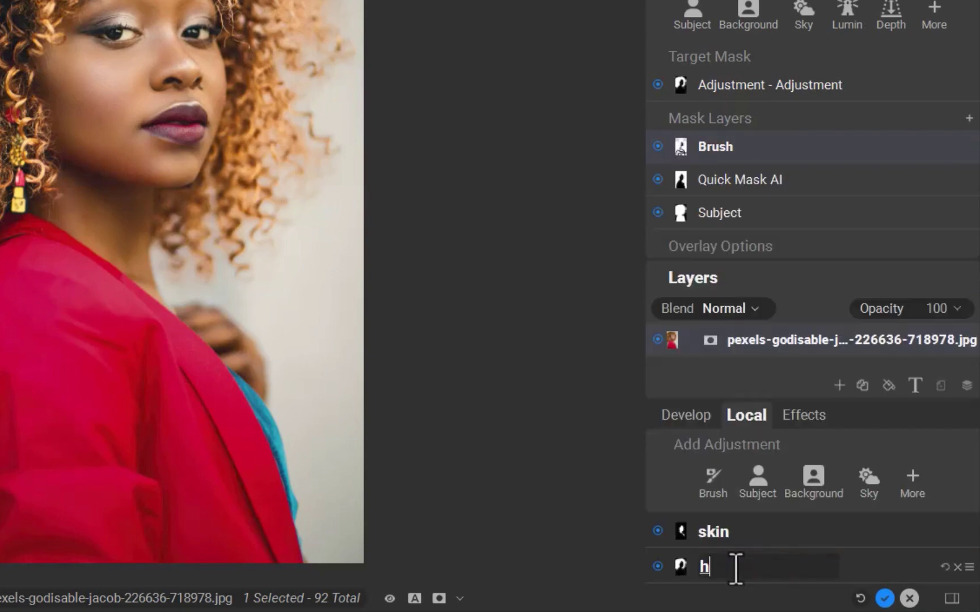
key("Return")
- Add the hand to the skin mask and view the mask in black and white
left_click(723, 538)
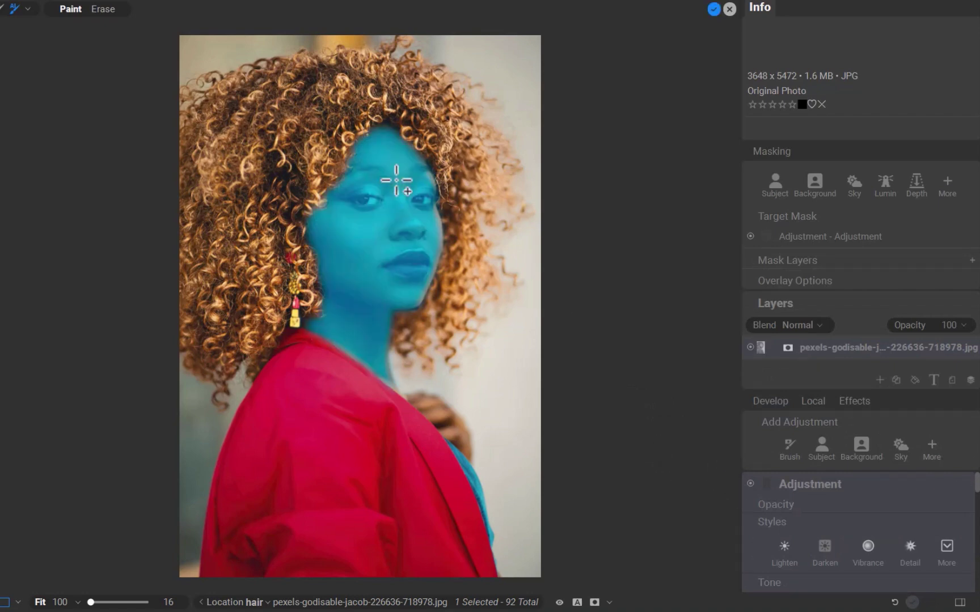
left_click(444, 419)
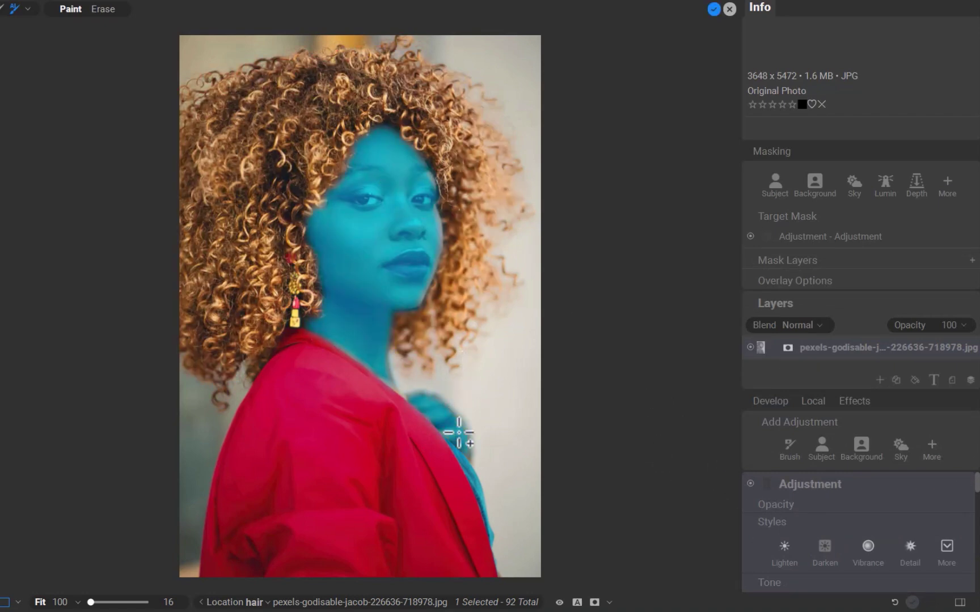
left_click(595, 602)
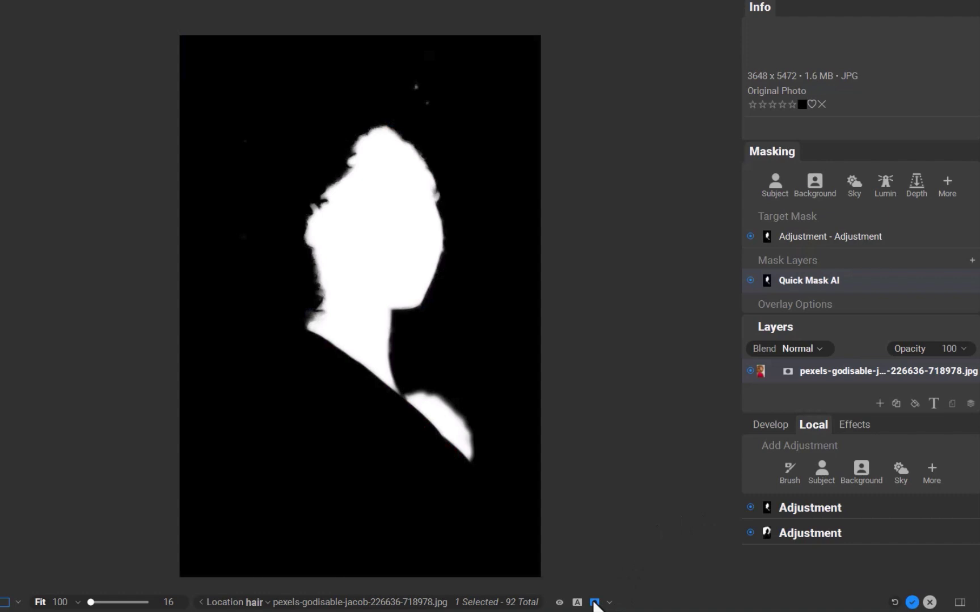
- Subtract the eyes and lips from the skin mask with Quick Mask AI
left_click(594, 603)
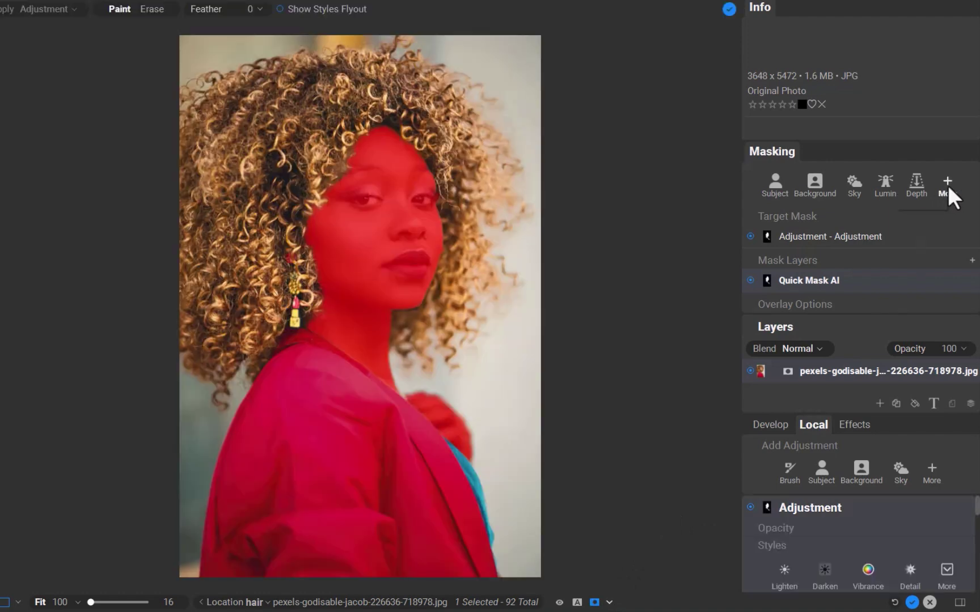
left_click(948, 184)
mouse_move(934, 292)
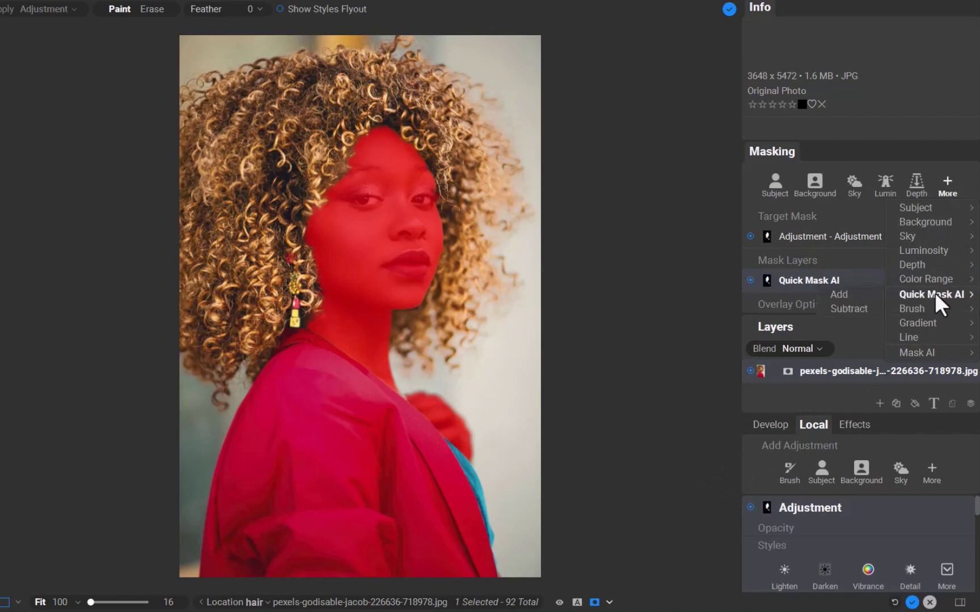
left_click(856, 305)
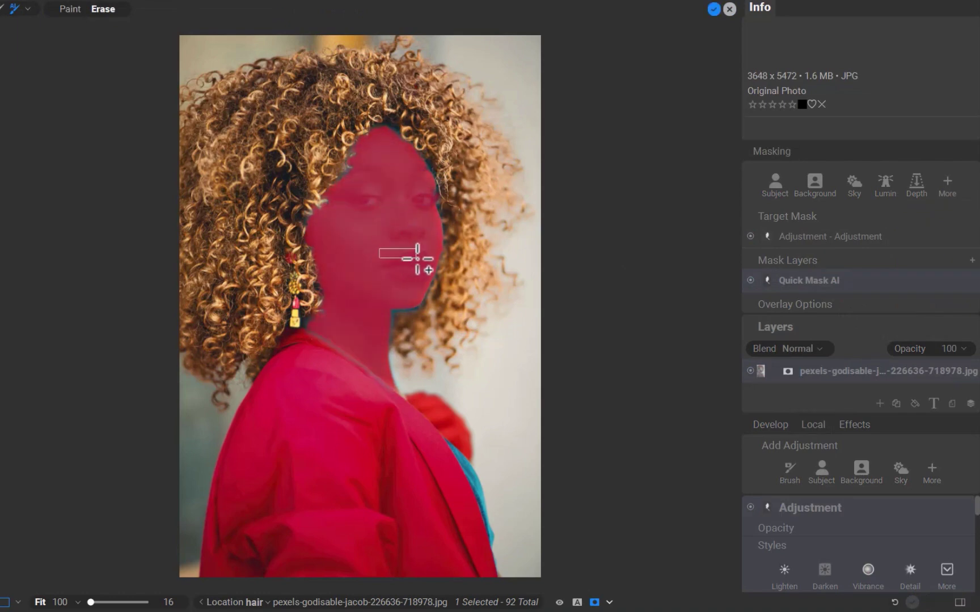
left_click(714, 10)
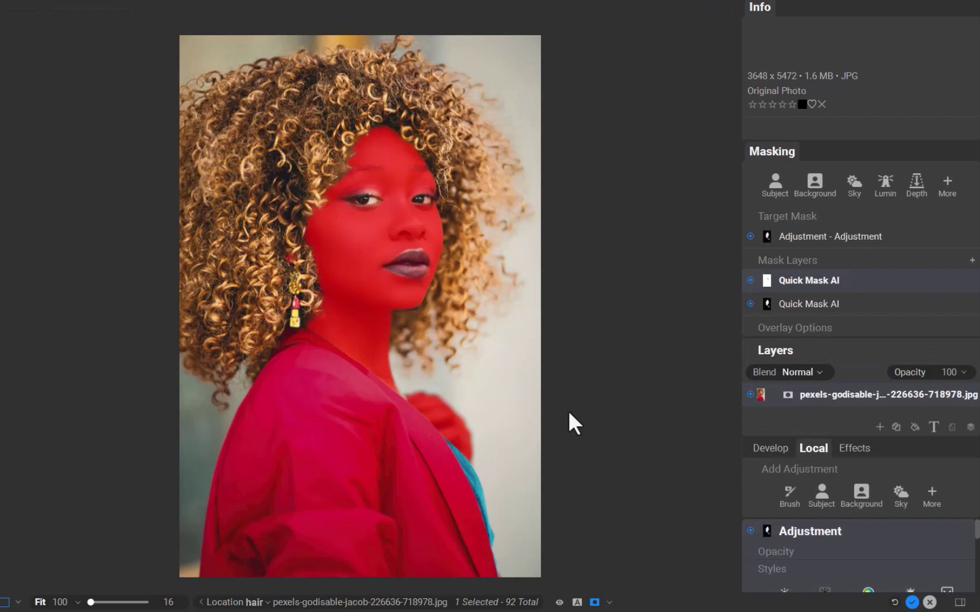
- Hide the mask overlay and set the face adjustment's Exposure to -0.8
left_click(594, 602)
scroll(829, 559, "down", 2)
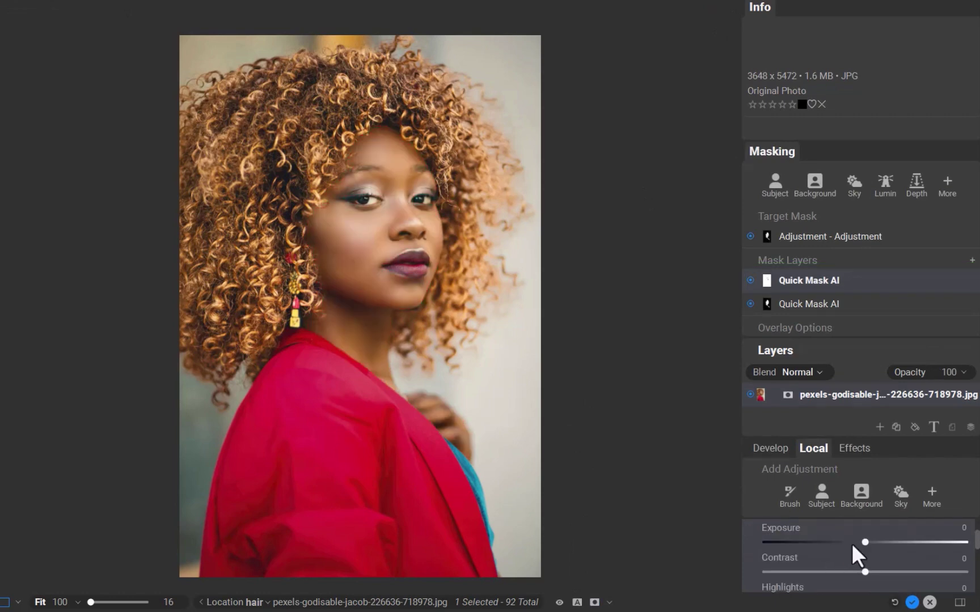
mouse_move(864, 543)
left_mouse_down()
mouse_move(847, 536)
mouse_move(867, 541)
left_mouse_up()
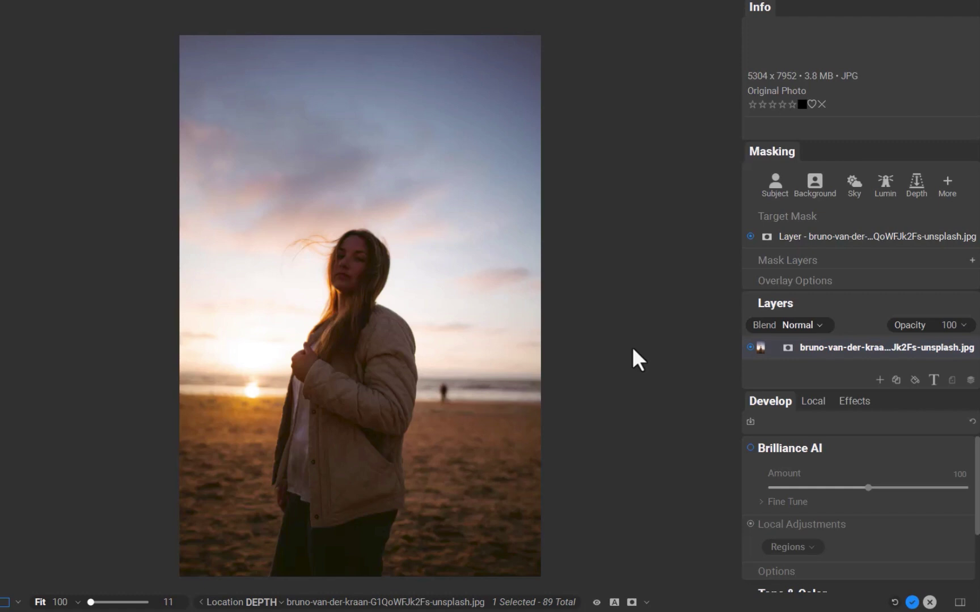
- Switch the beach photo to Local adjustments and bring up the mask types for a new adjustment
left_click(806, 403)
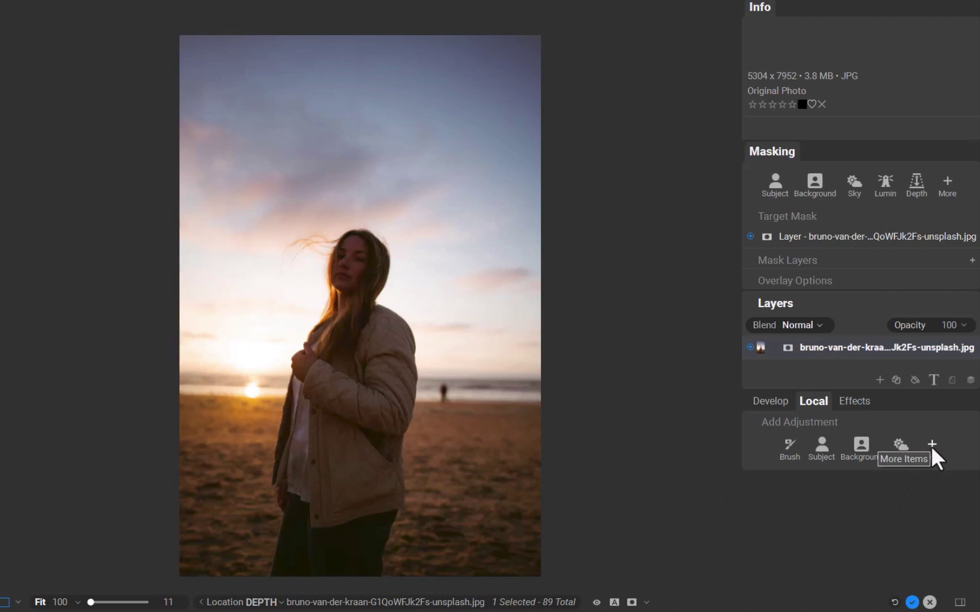
left_click(931, 446)
mouse_move(931, 397)
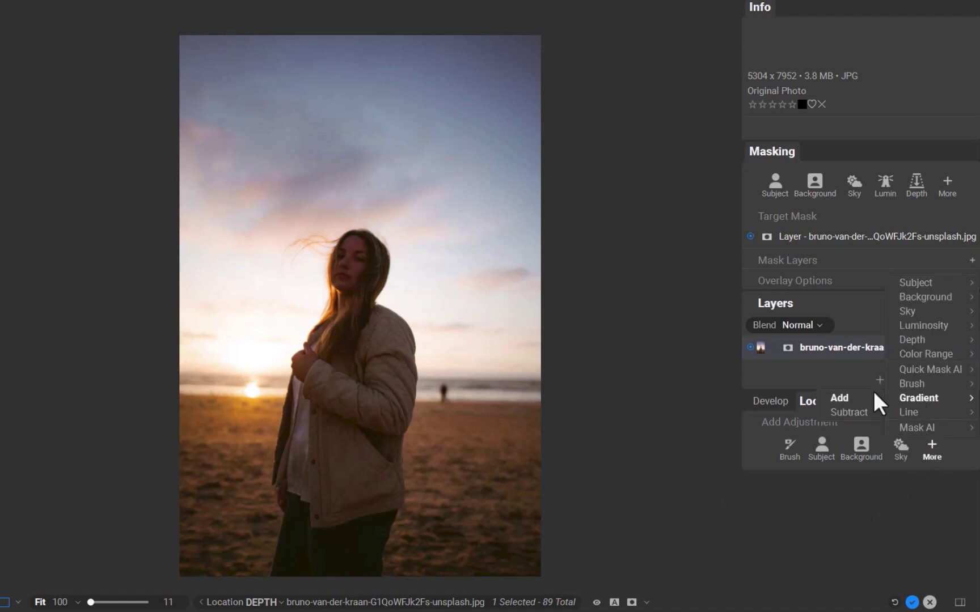
- Add a gradient-masked adjustment, move the gradient down to the horizon, and set Exposure to 2.65
left_click(866, 398)
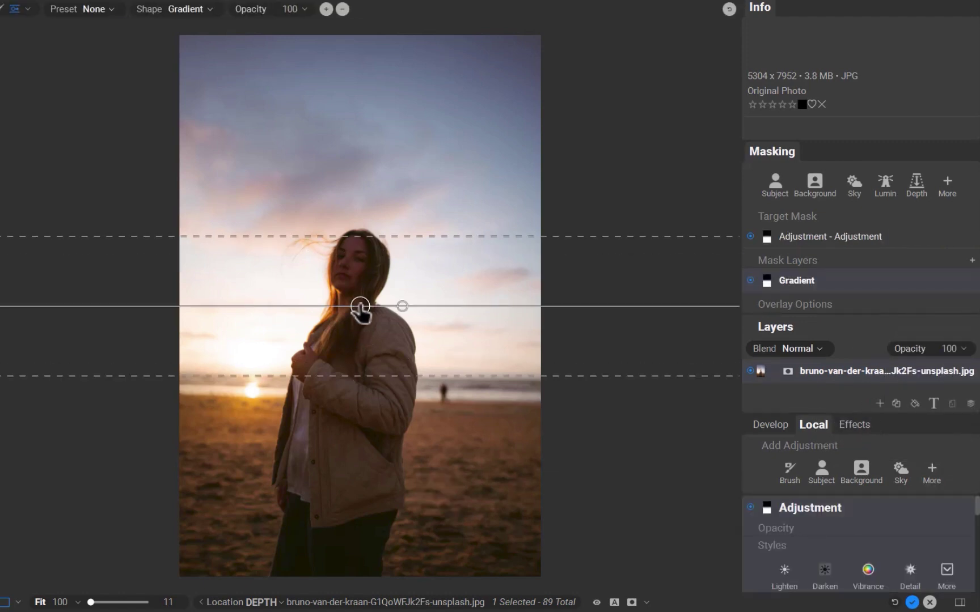
left_click_drag(361, 304, 348, 397)
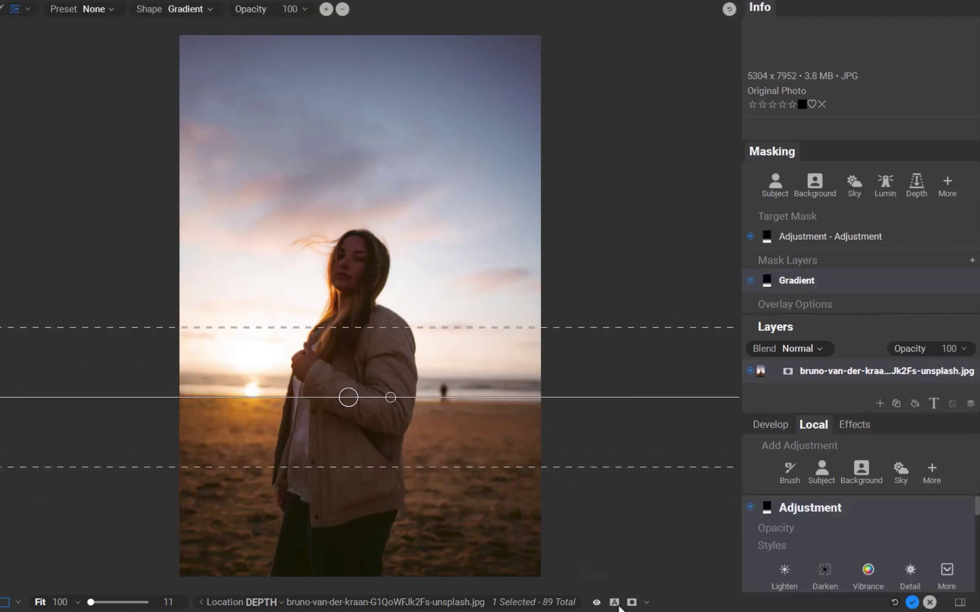
left_click(631, 603)
left_click(631, 602)
scroll(872, 523, "down", 3)
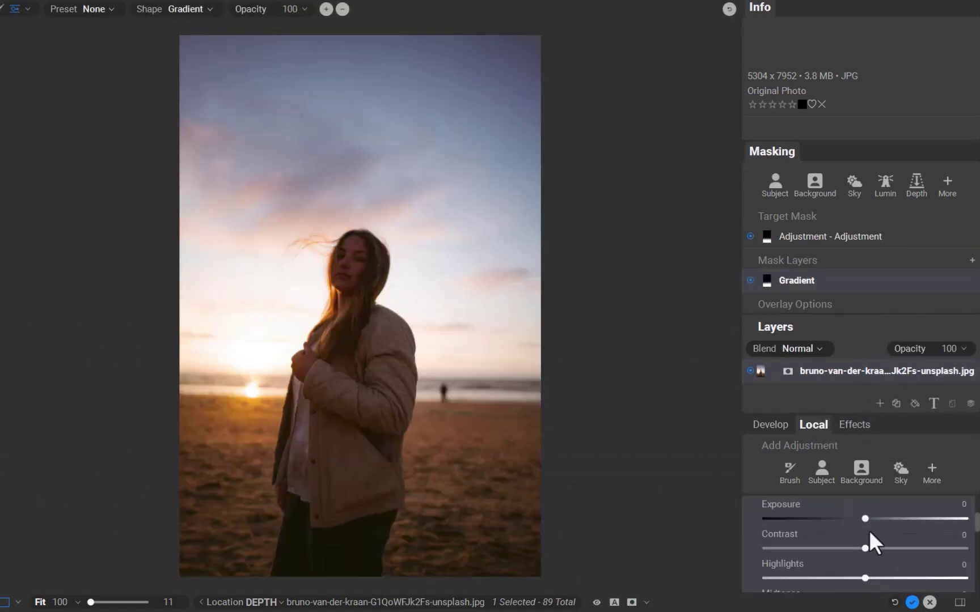
left_click_drag(863, 518, 917, 546)
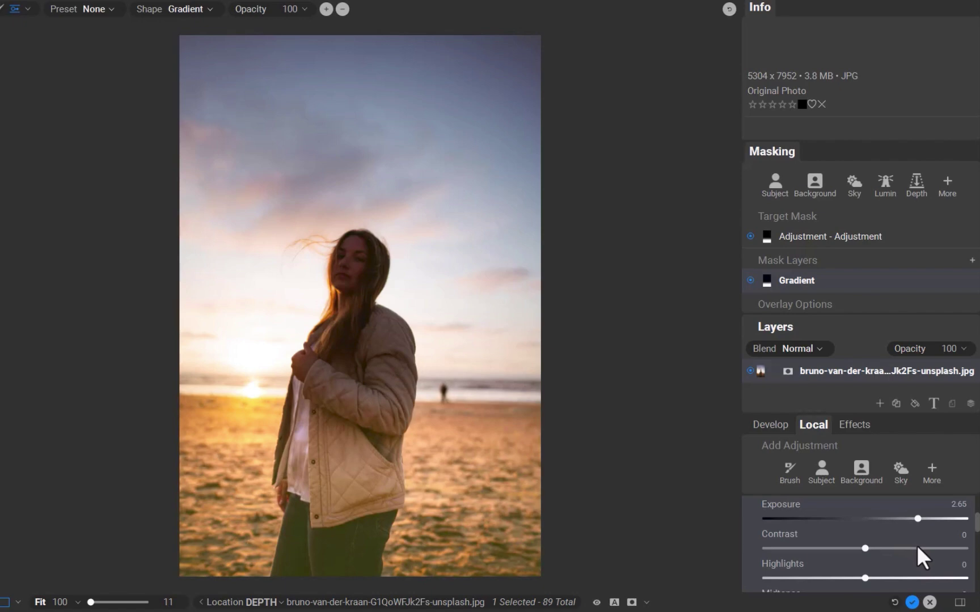
- Undo the strong exposure boost, add Subject to the gradient mask, and set Exposure to 1.45
key("ctrl+z")
left_click(949, 182)
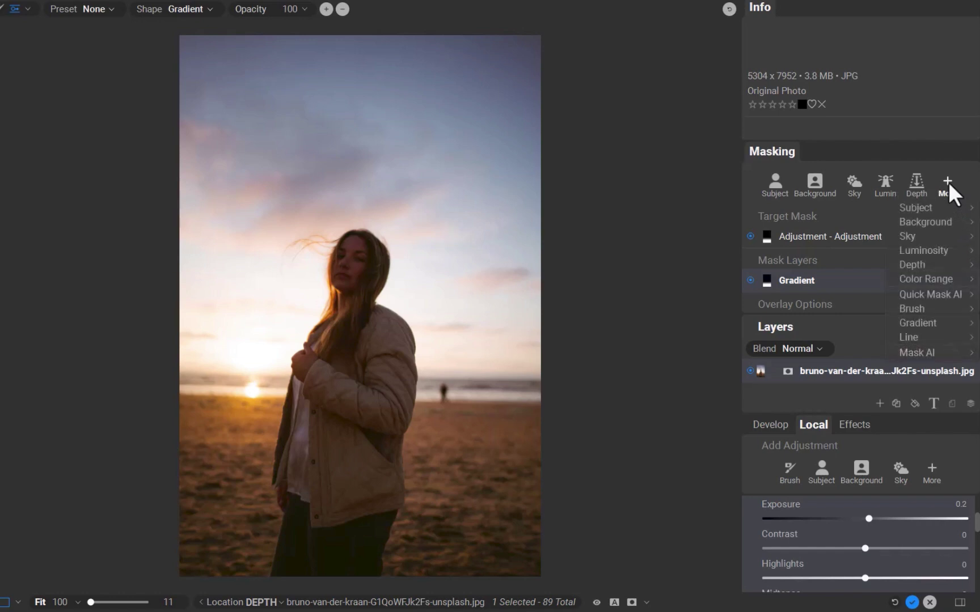
mouse_move(935, 205)
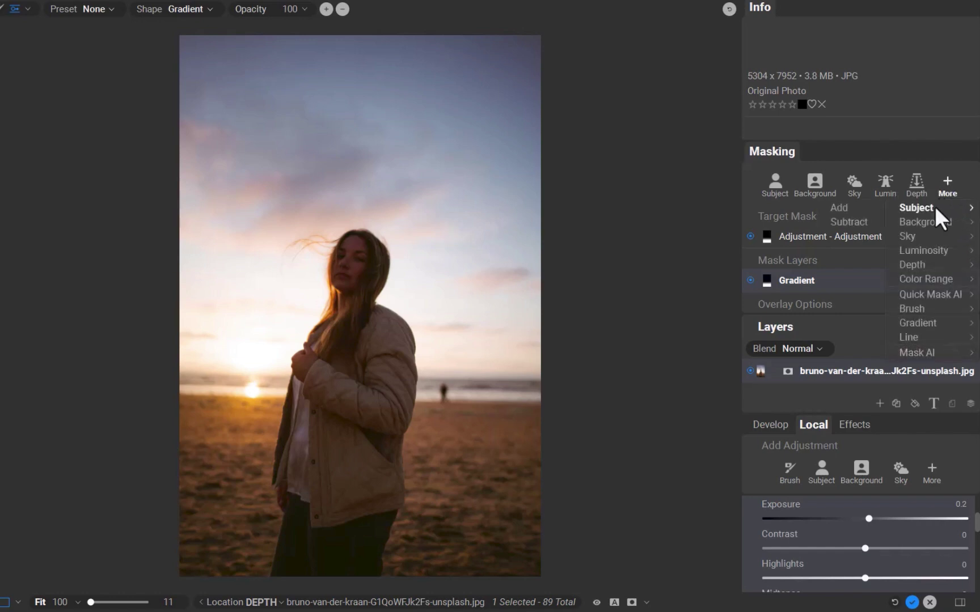
left_click(868, 207)
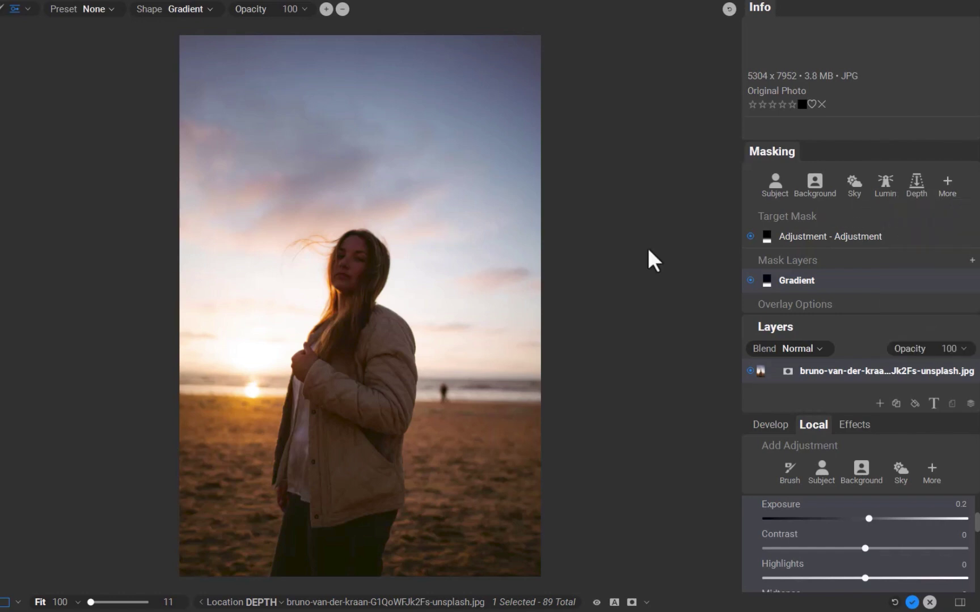
left_click(631, 603)
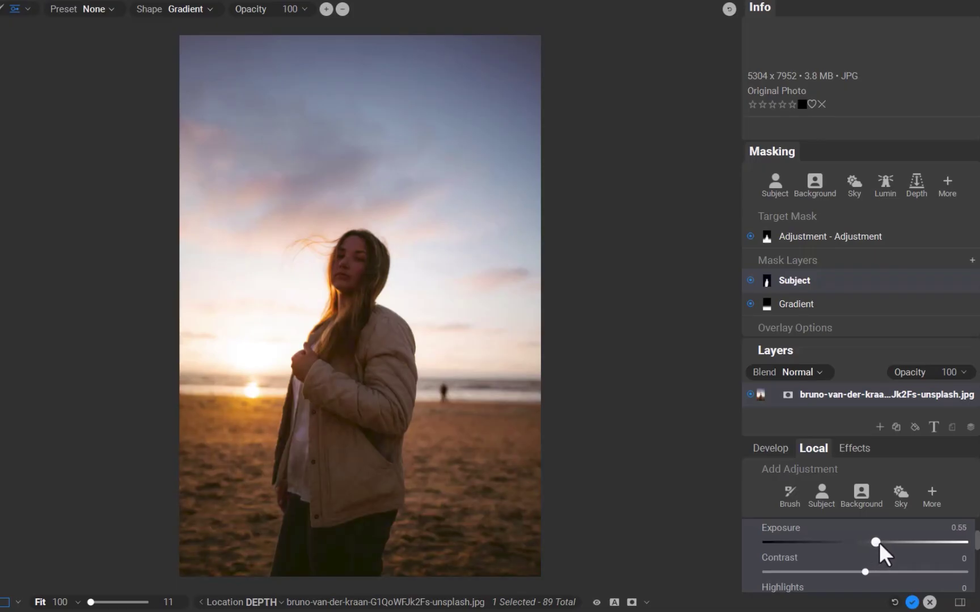
mouse_move(884, 541)
left_mouse_down()
mouse_move(861, 538)
mouse_move(893, 541)
left_mouse_up()
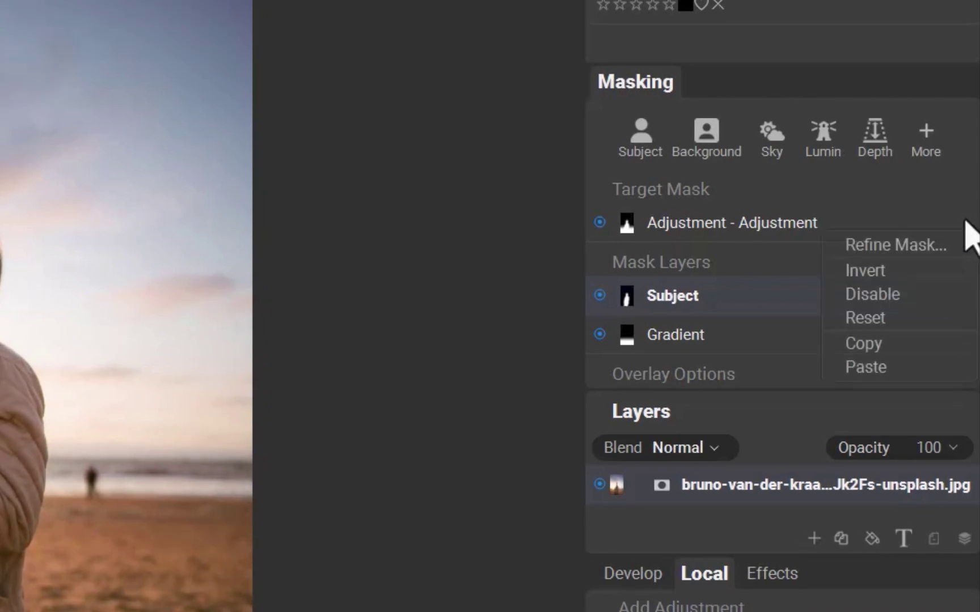
- Copy the fg adjustment's mask and add a new Brush-masked adjustment
left_click(889, 353)
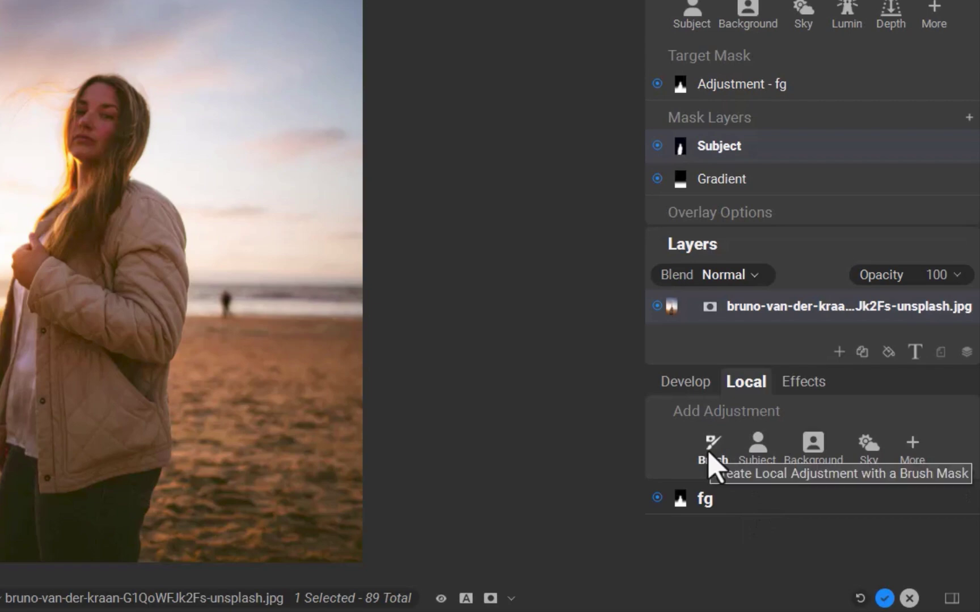
left_click(712, 463)
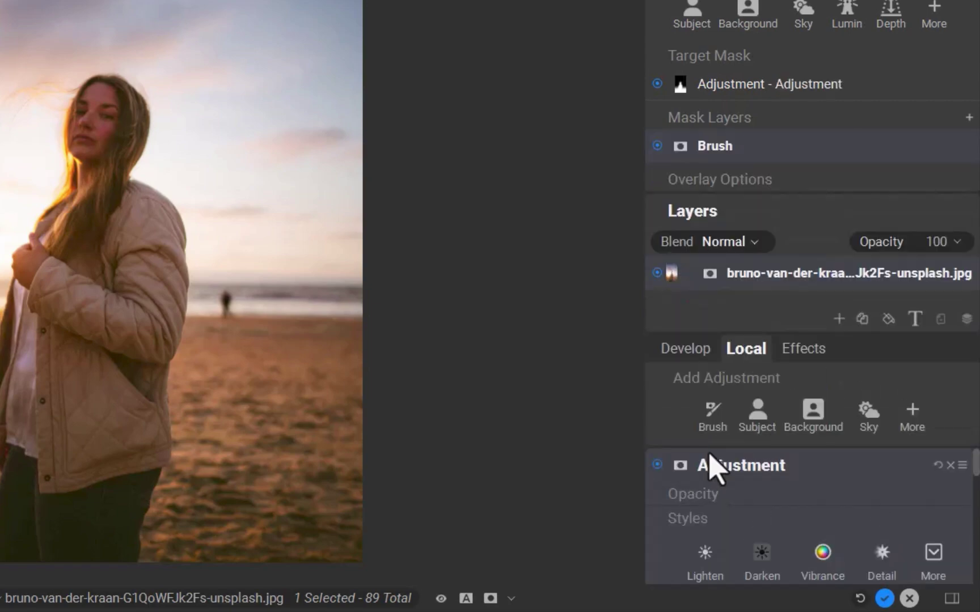
- Rename the new adjustment to 'sky'
left_click(711, 462)
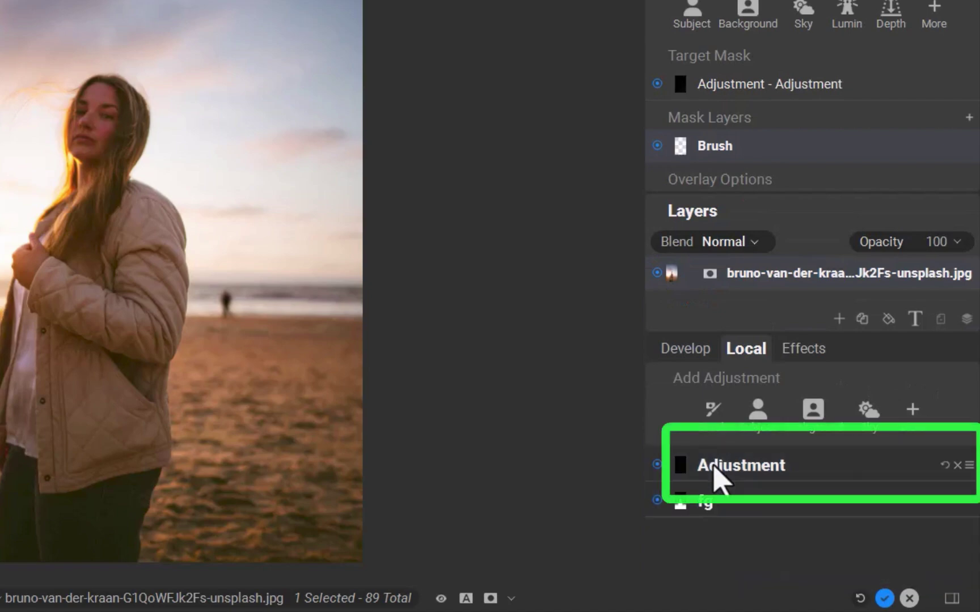
double_click(735, 466)
type("sky")
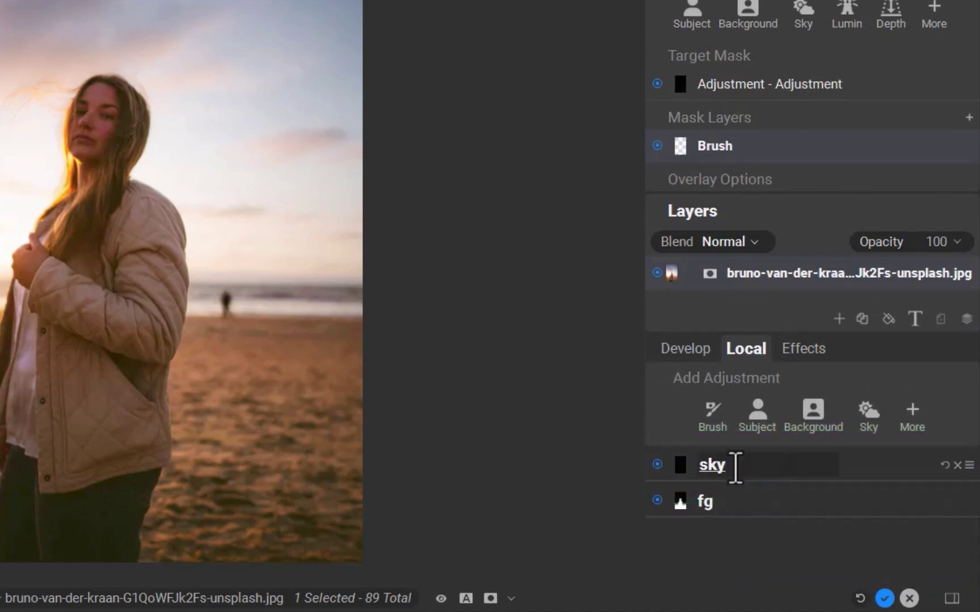
key("Return")
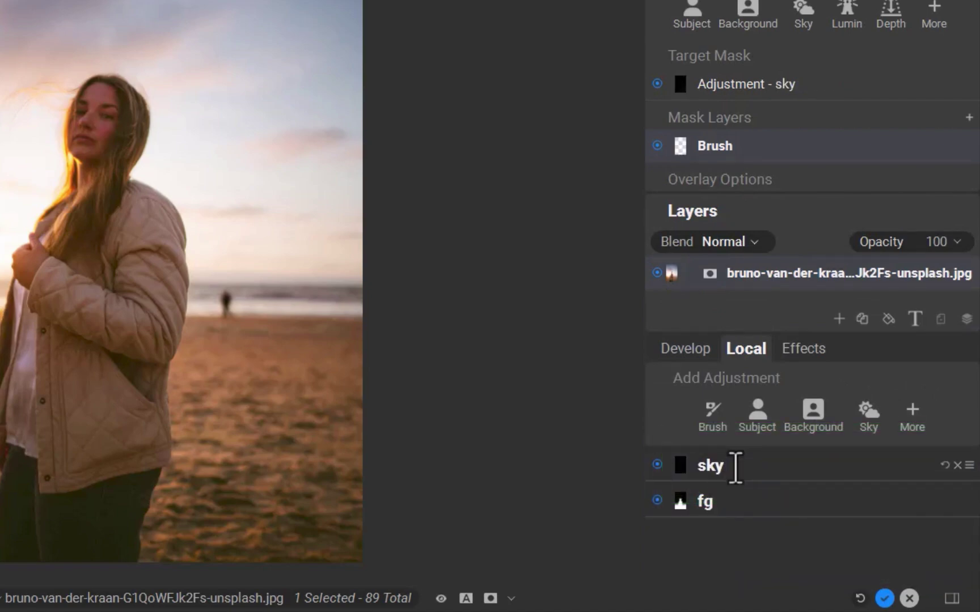
left_click(737, 473)
- Paste the copied Subject and Gradient mask into sky and invert it to cover the sky
left_click(971, 91)
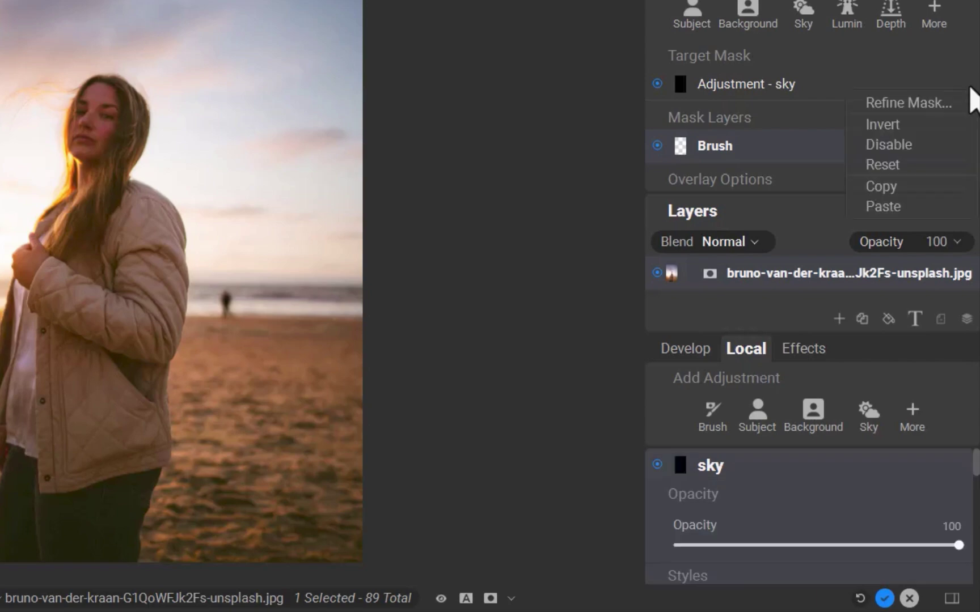
left_click(922, 213)
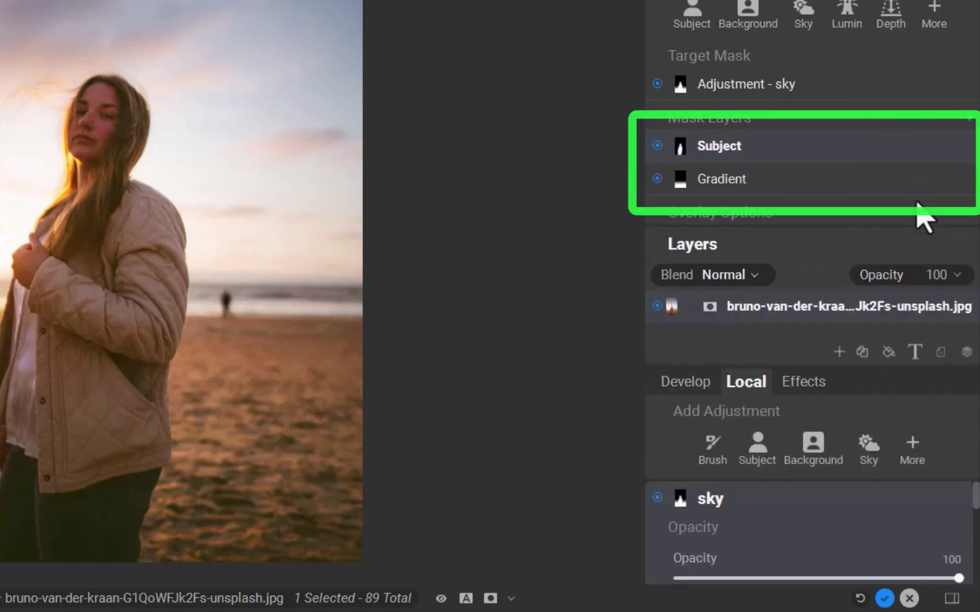
left_click(490, 599)
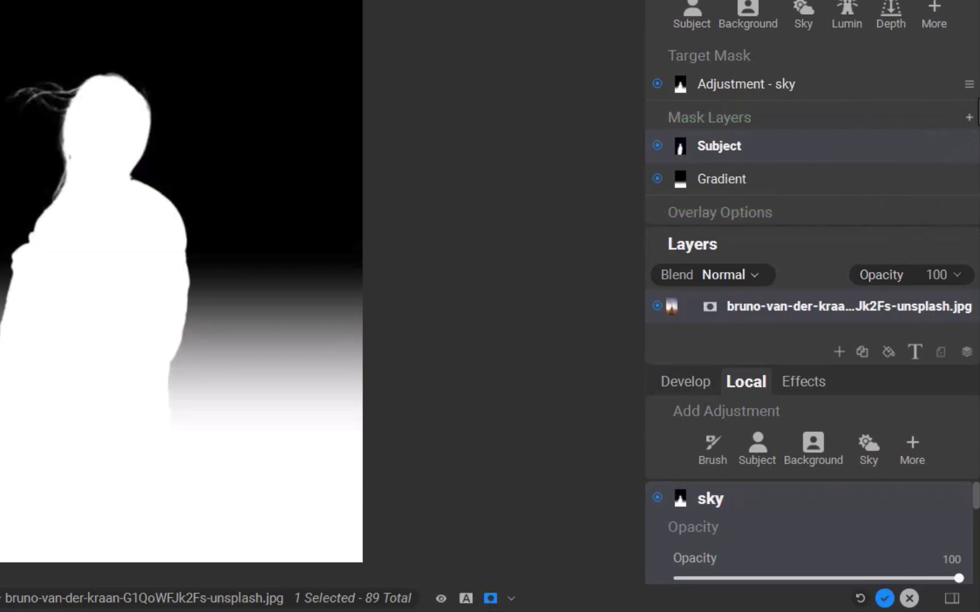
left_click(969, 84)
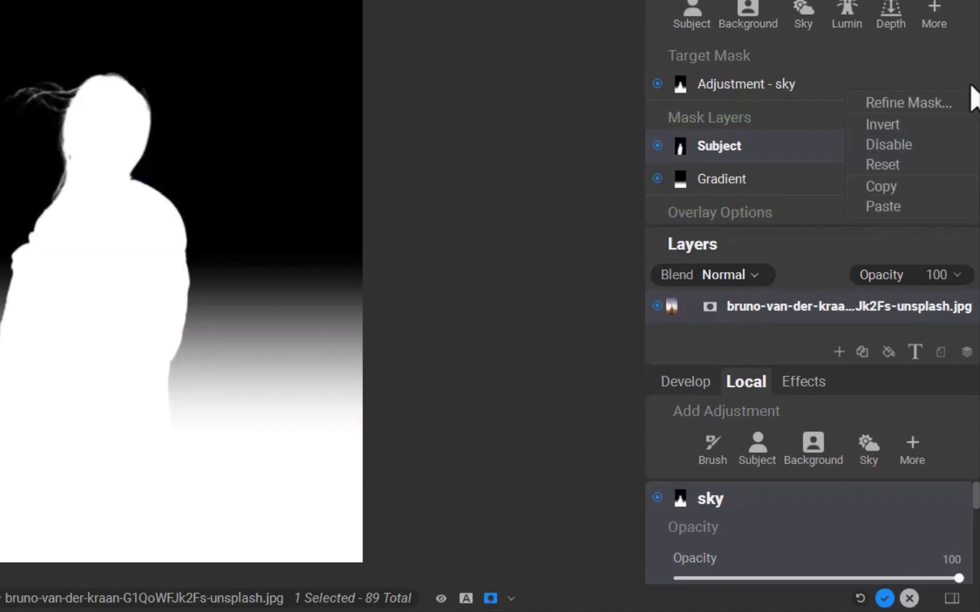
left_click(927, 124)
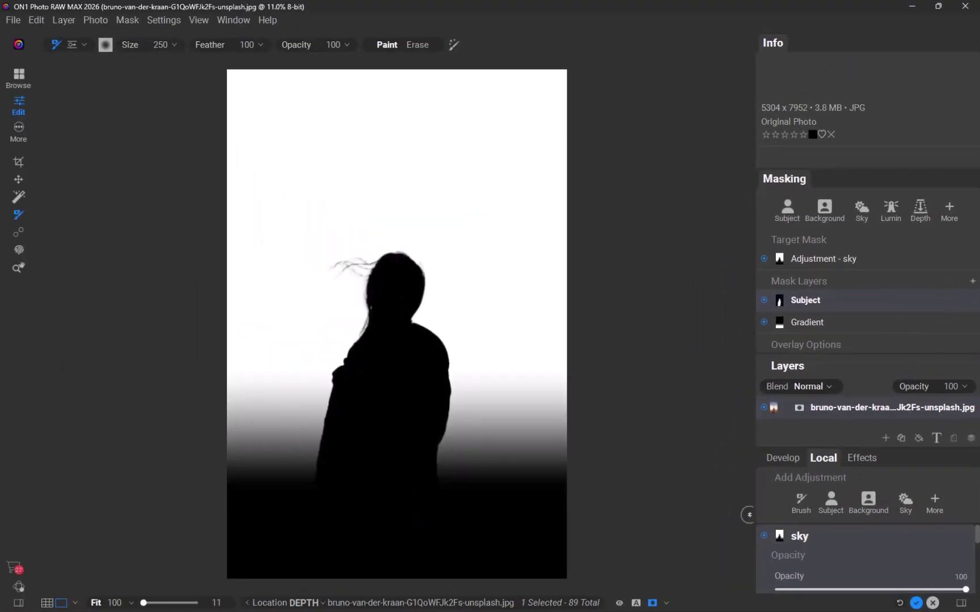
- Darken the sky by lowering Exposure to -1.35
left_click(653, 604)
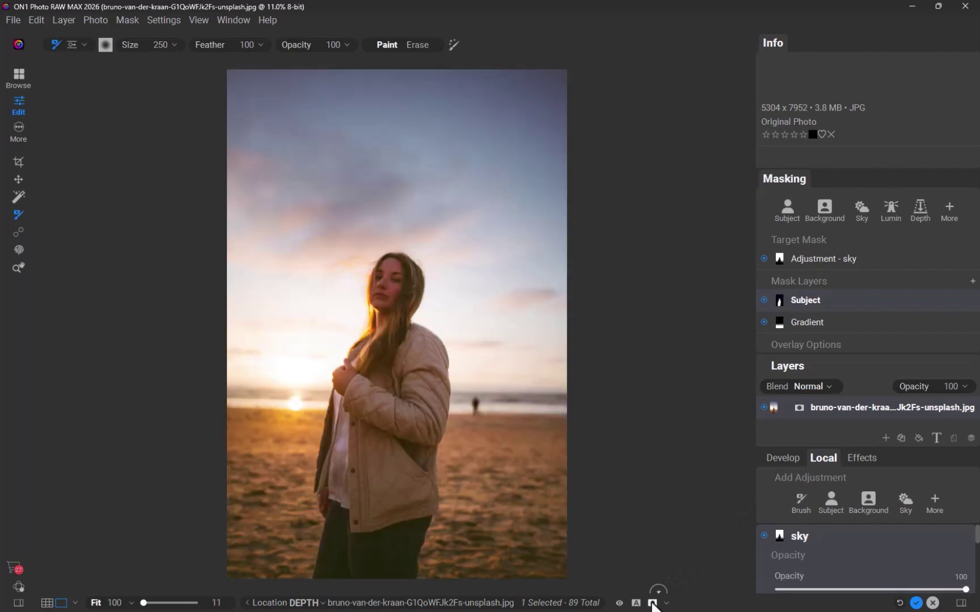
scroll(866, 582, "down", 2)
left_click_drag(867, 582, 845, 578)
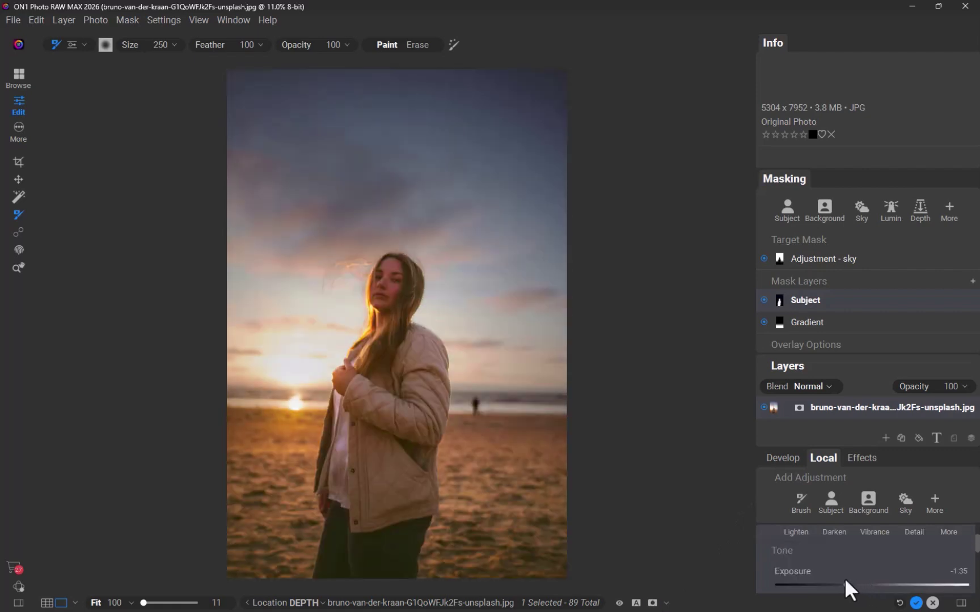